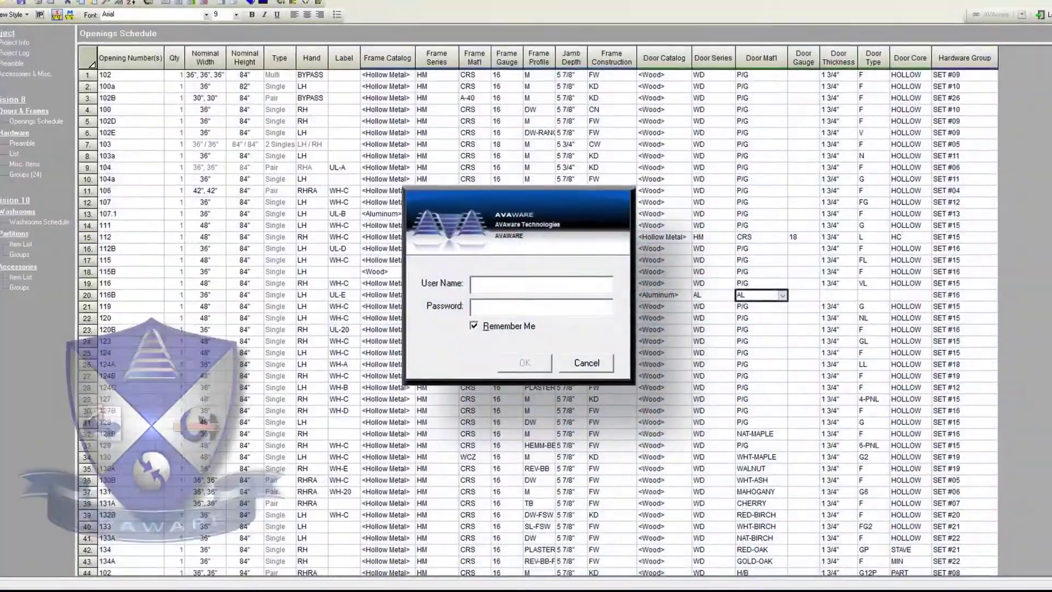
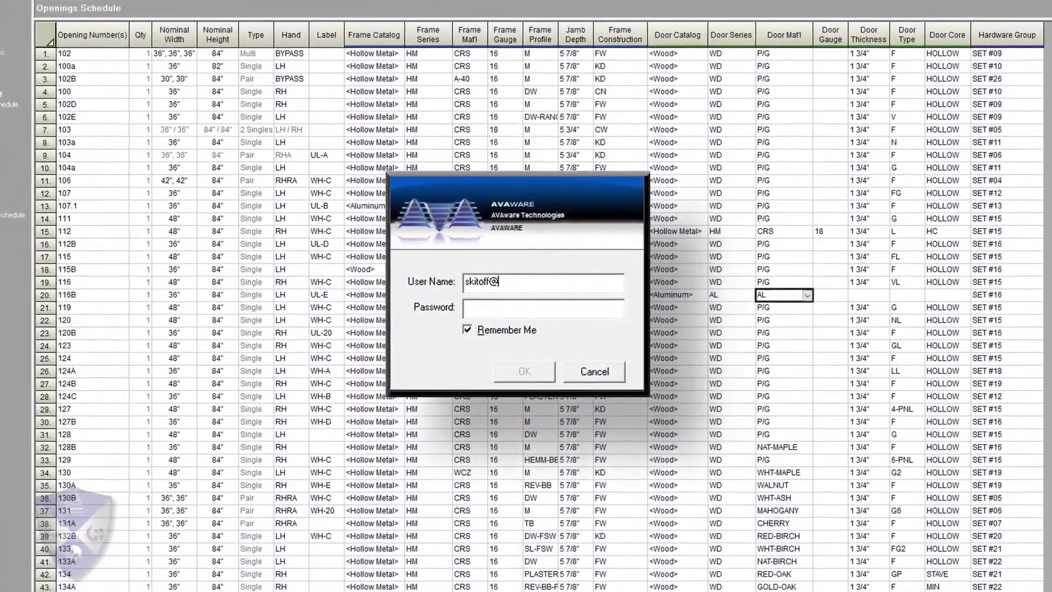
# Log in to AVAproject with the user's e-mail address and password, then submit a second user's login.
pyautogui.press('Tab')
pyautogui.write('******************')
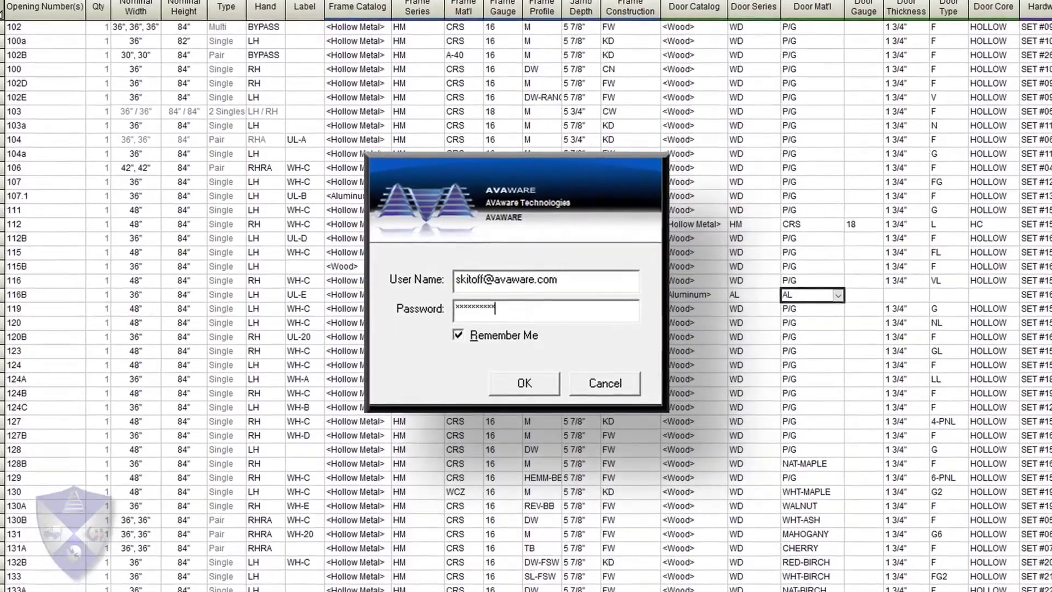
pyautogui.press('Return')
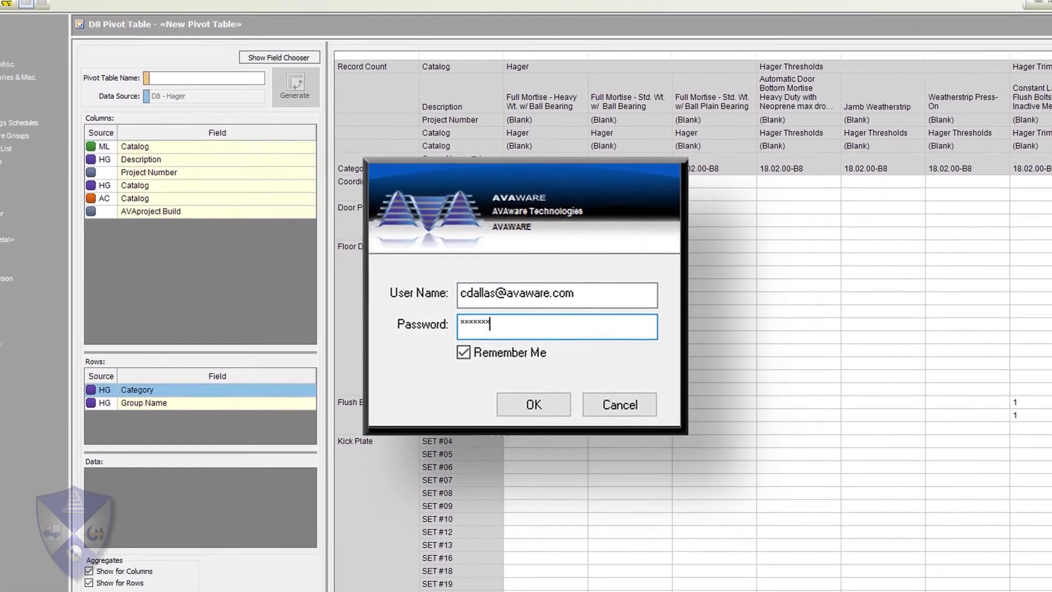
pyautogui.write('******')
pyautogui.press('Return')
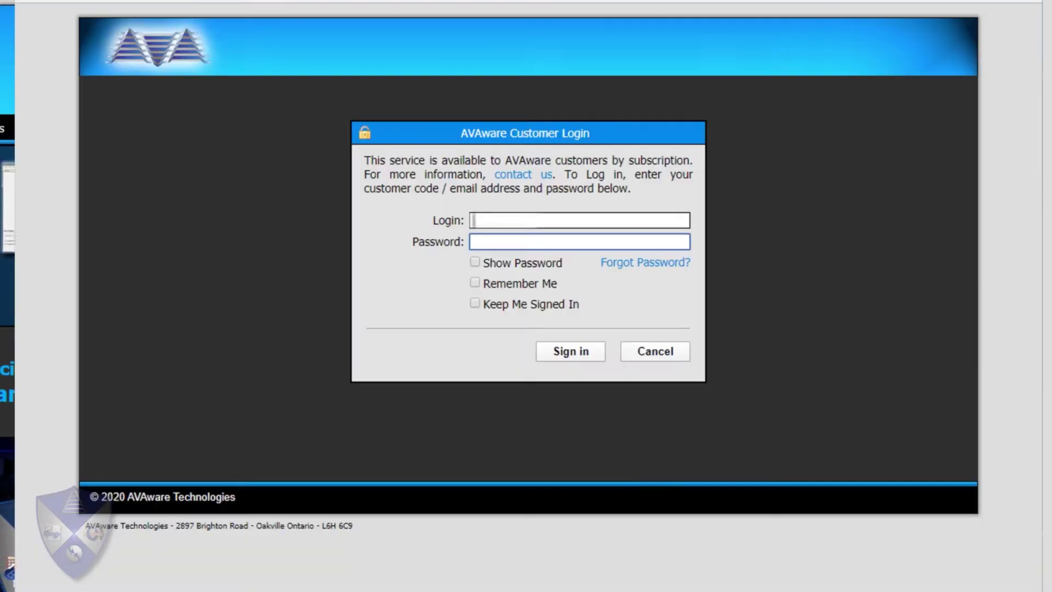
# Enter the company's customer code and password on the AVAware Customer Login page.
pyautogui.write('avaw')
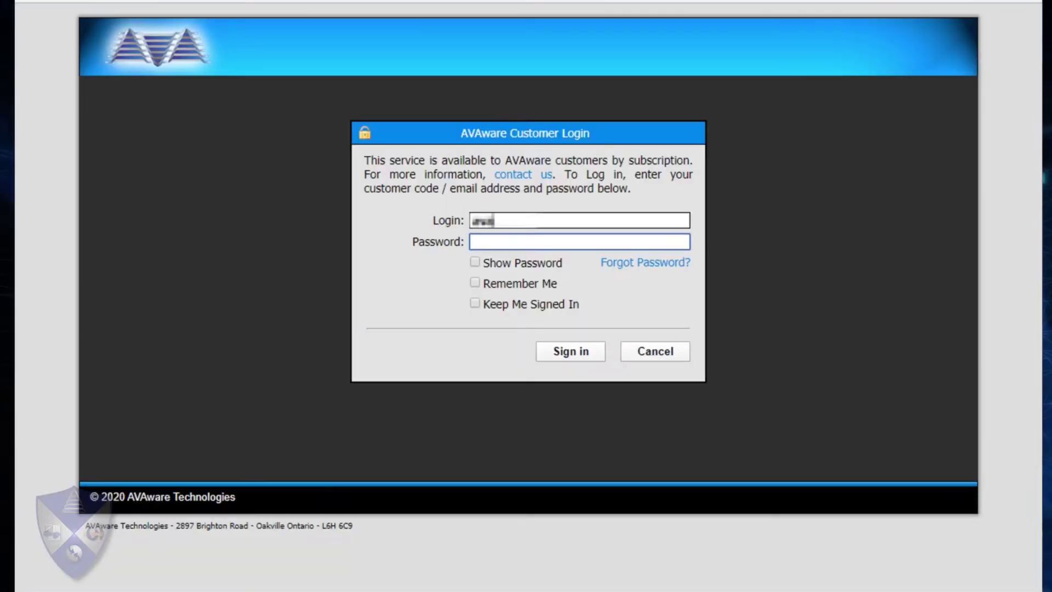
pyautogui.write('demo')
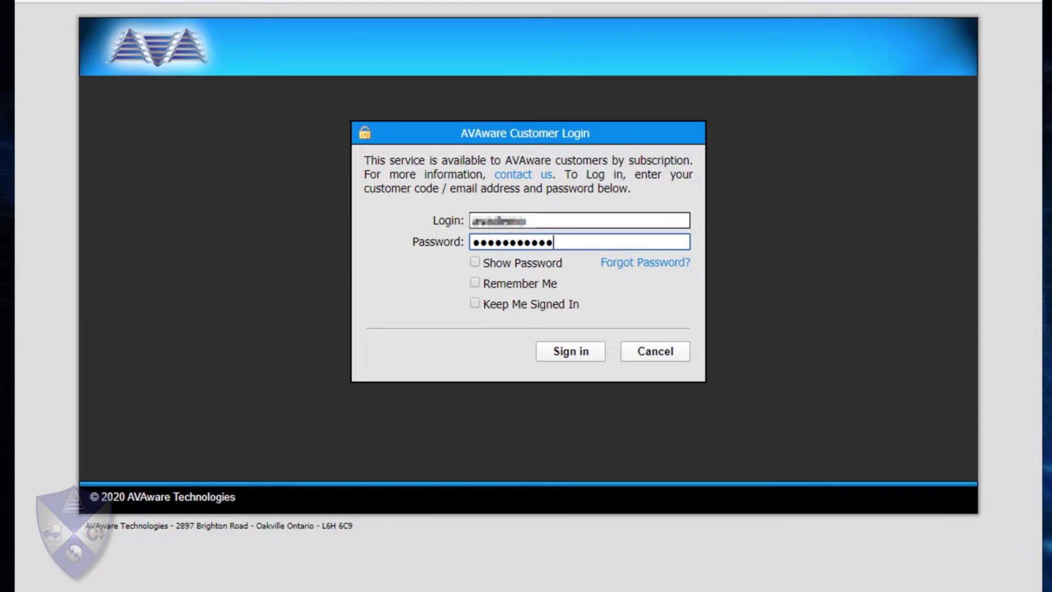
pyautogui.write('***')
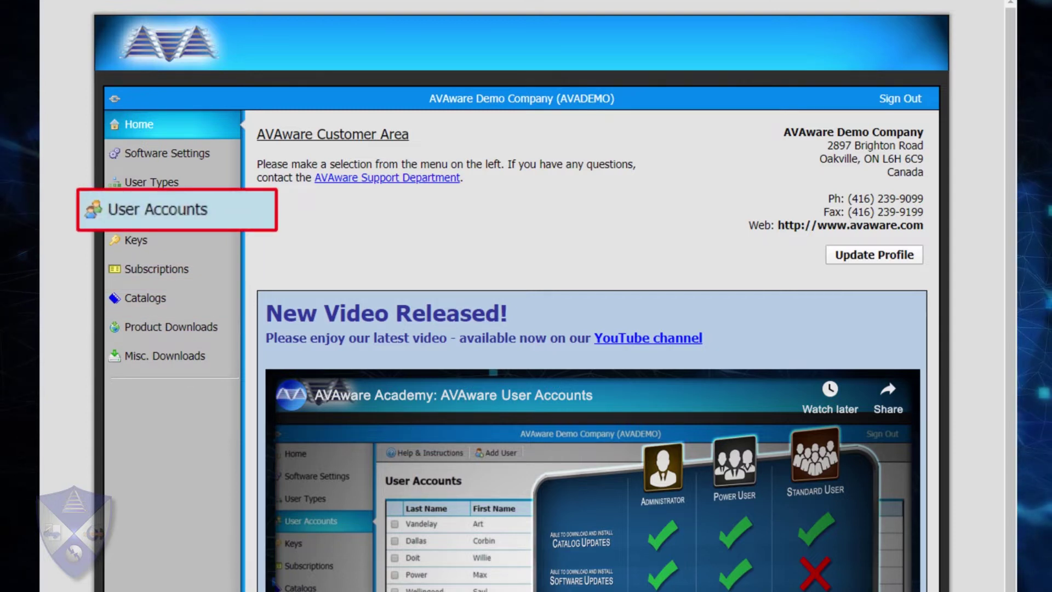
# Add a new user under User Accounts with the person's last and first names and location Toronto.
pyautogui.click(158, 209)
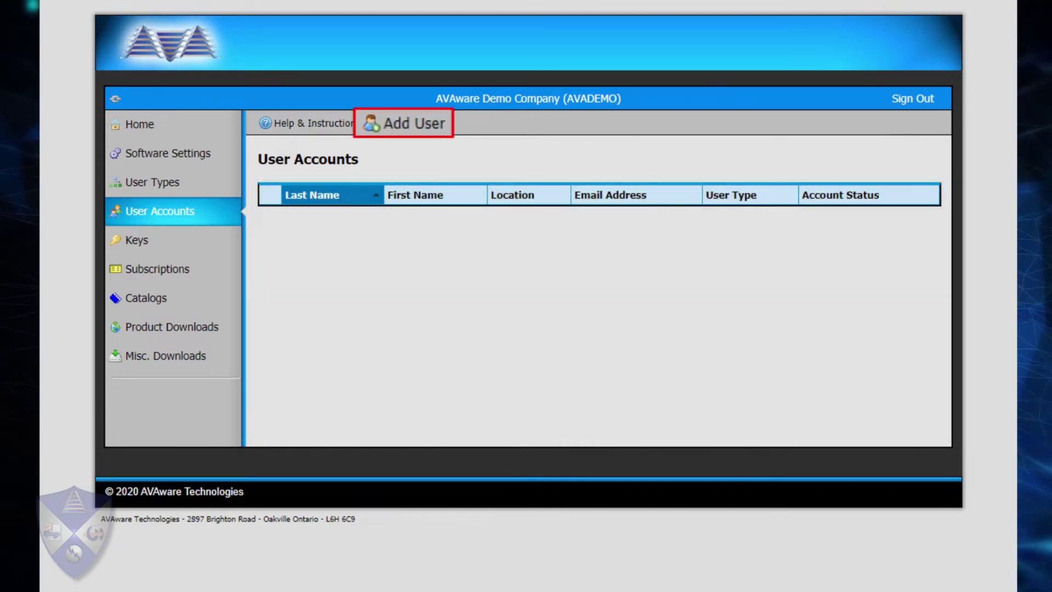
pyautogui.click(404, 122)
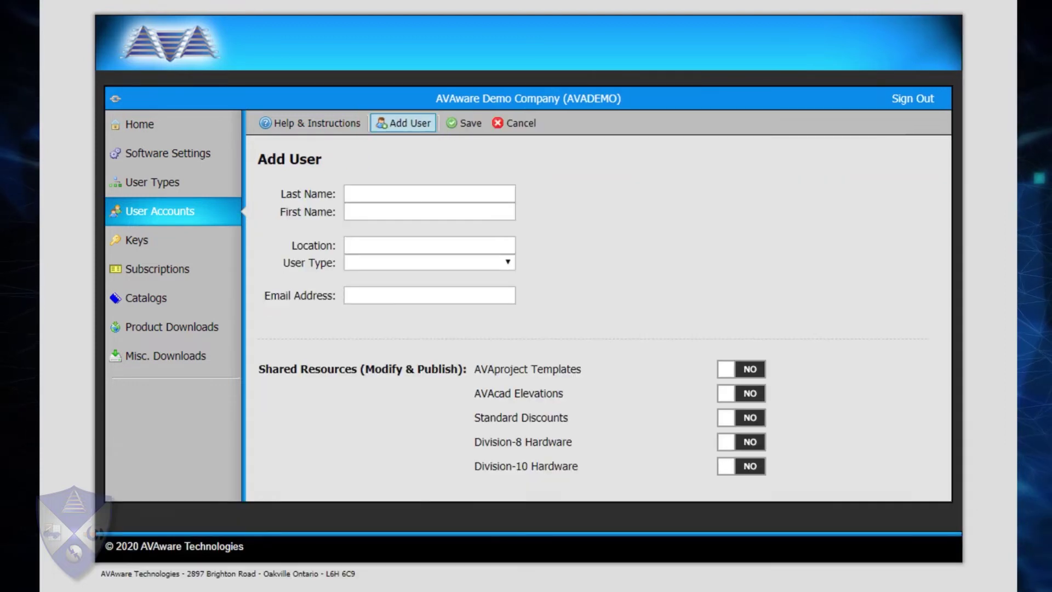
pyautogui.write('Van')
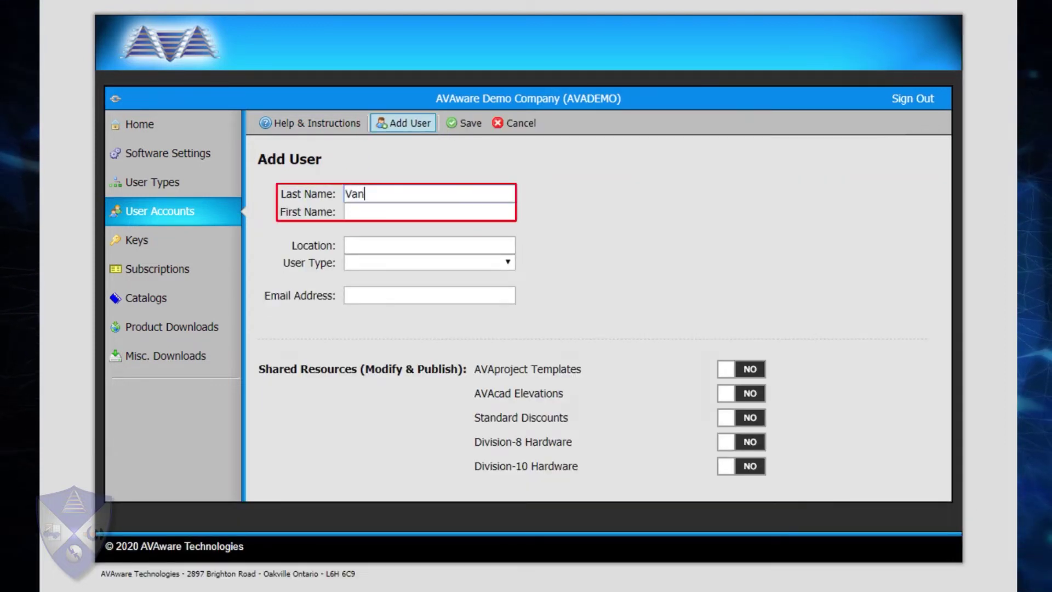
pyautogui.write('dela')
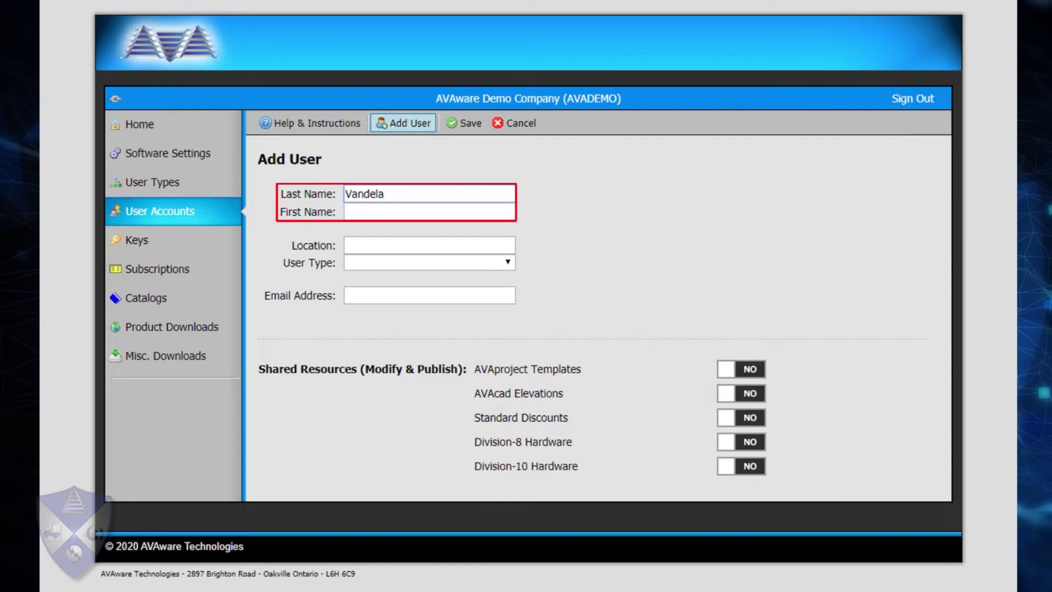
pyautogui.write('yArt')
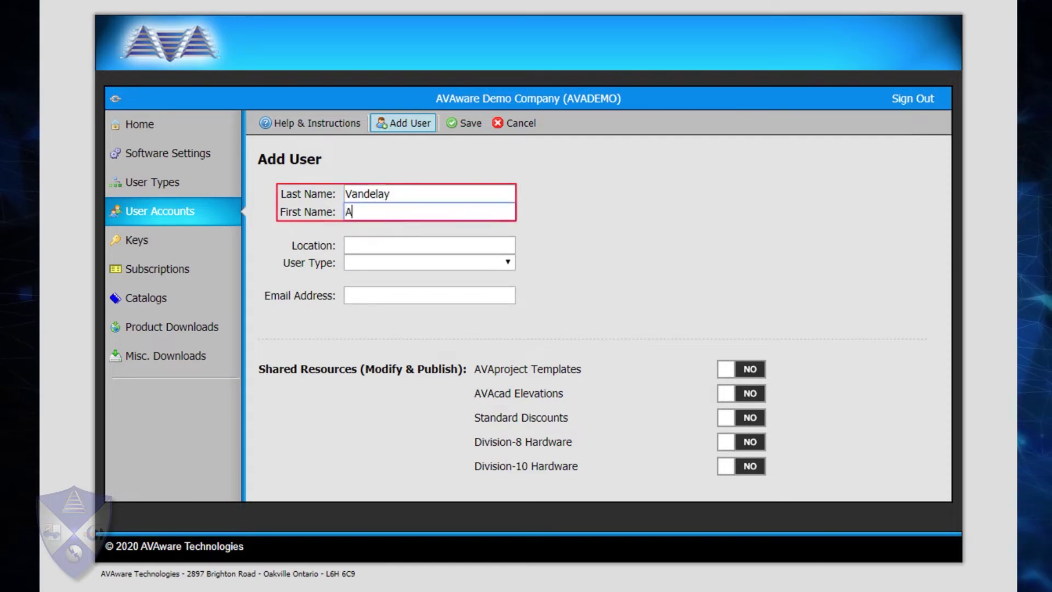
pyautogui.press('Tab')
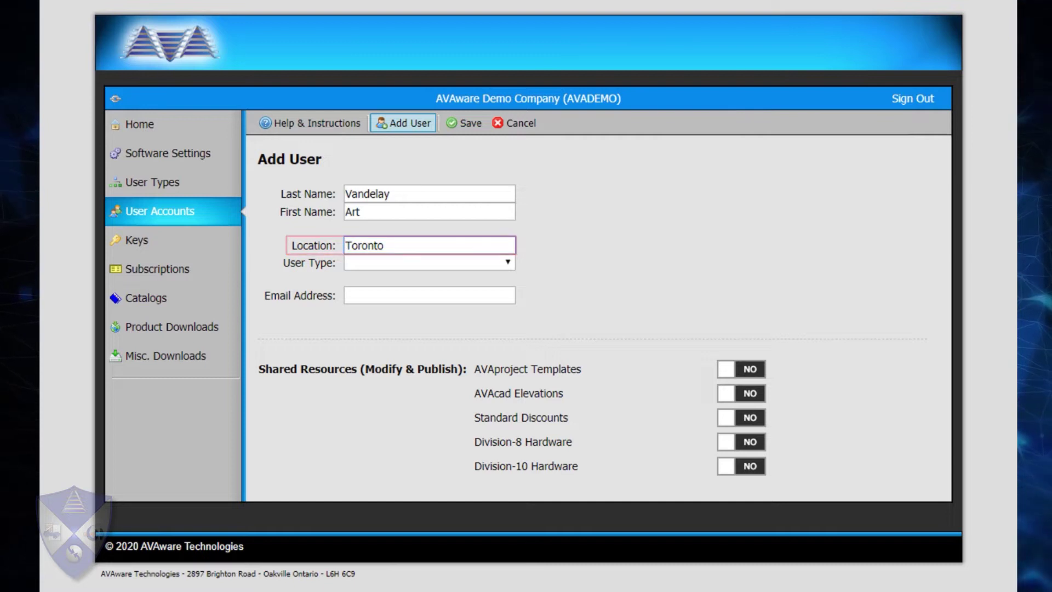
# Open the User Type dropdown listing Administrator, Power User and Standard User.
pyautogui.click(351, 262)
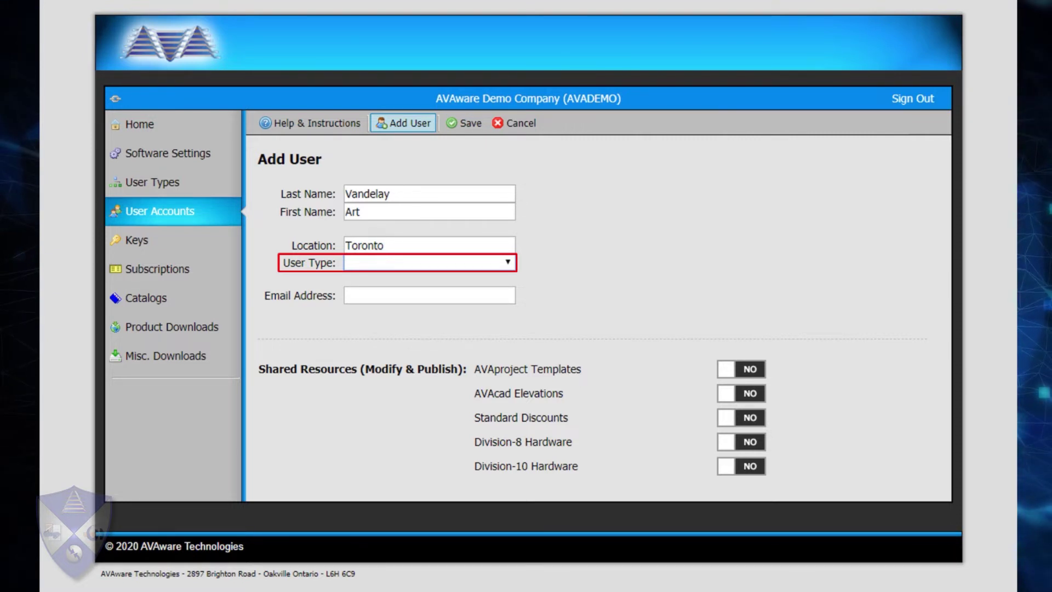
pyautogui.hotkey('alt', 'Down')
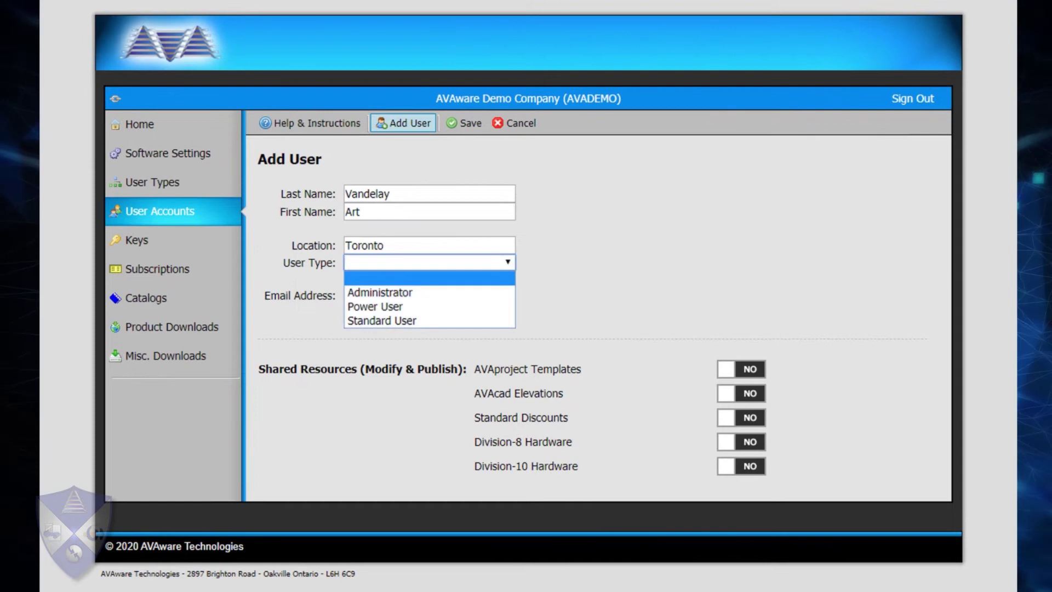
# Set User Type to Administrator, fill in the user's e-mail address, and save the account.
pyautogui.click(379, 293)
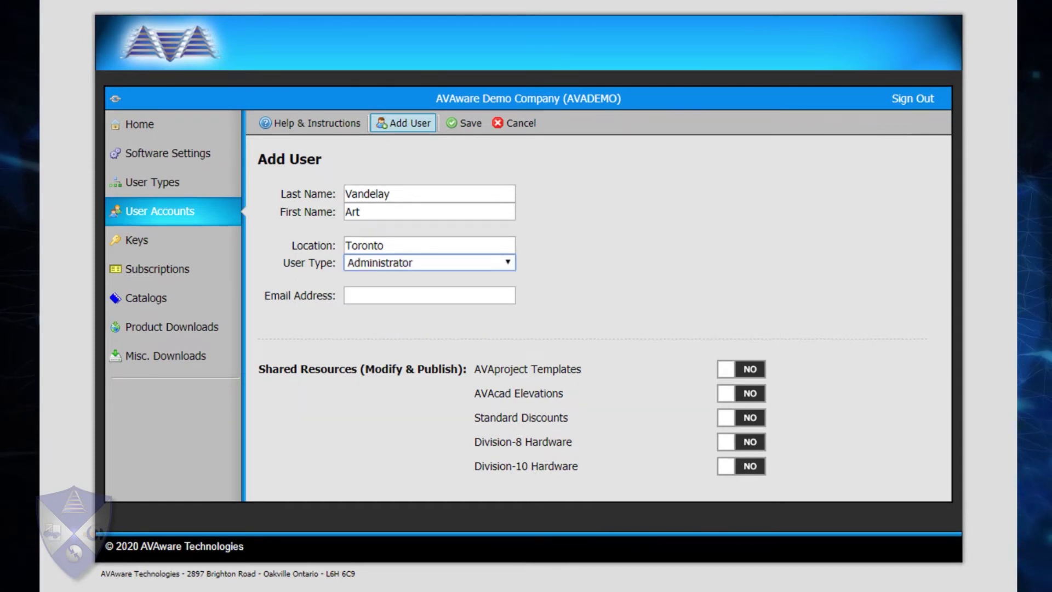
pyautogui.click(384, 295)
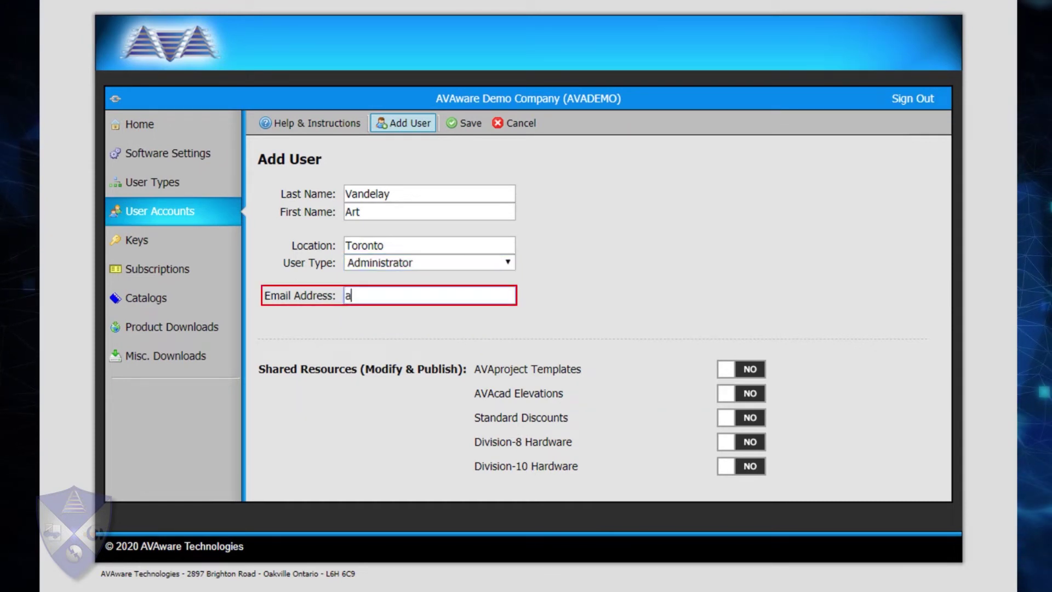
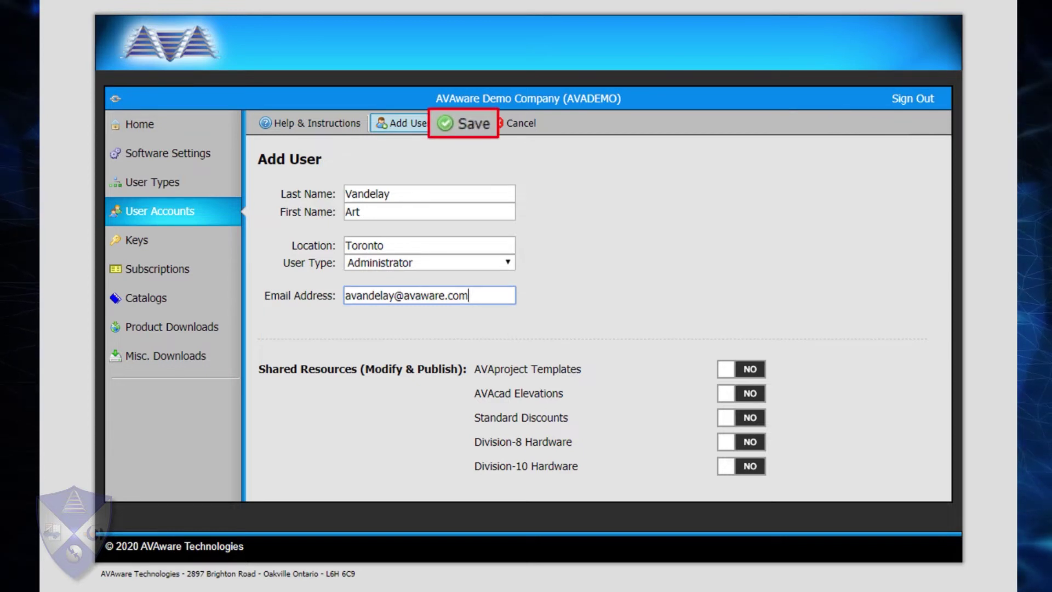
pyautogui.press('Return')
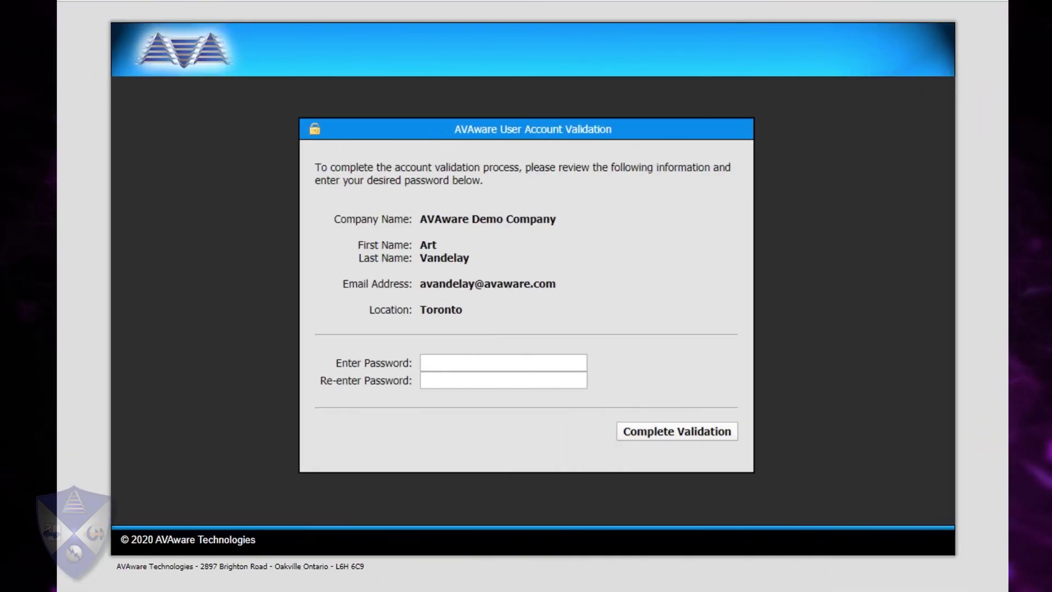
# On the validation page opened from the e-mail link, select the Enter Password field.
pyautogui.click(503, 363)
# Enter the new account's password in both password fields and complete validation.
pyautogui.write('•••••••••••••')
pyautogui.press('Tab')
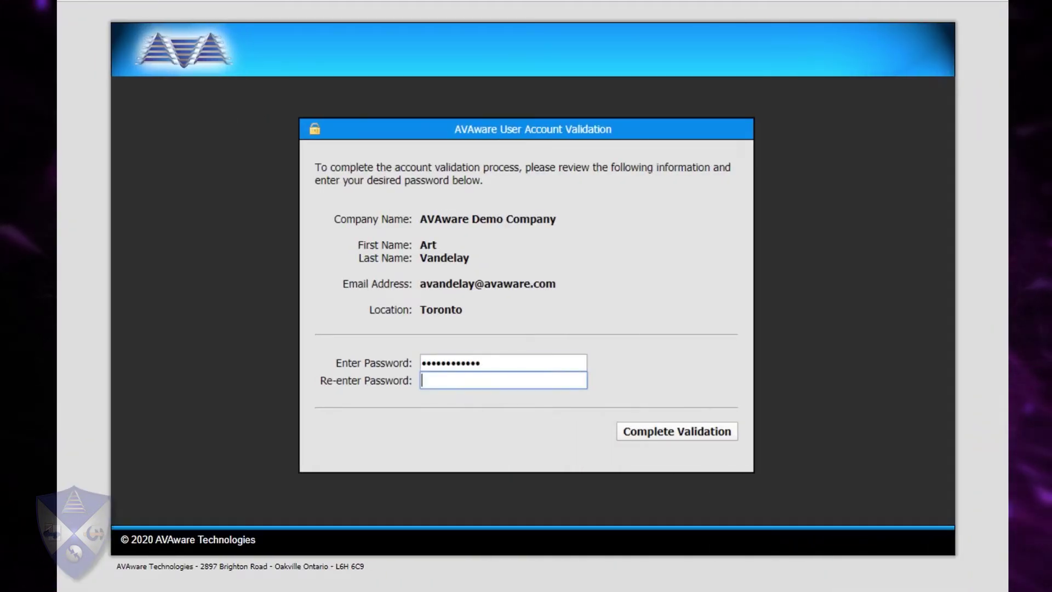
pyautogui.write('•••••••••••••')
pyautogui.press('Return')
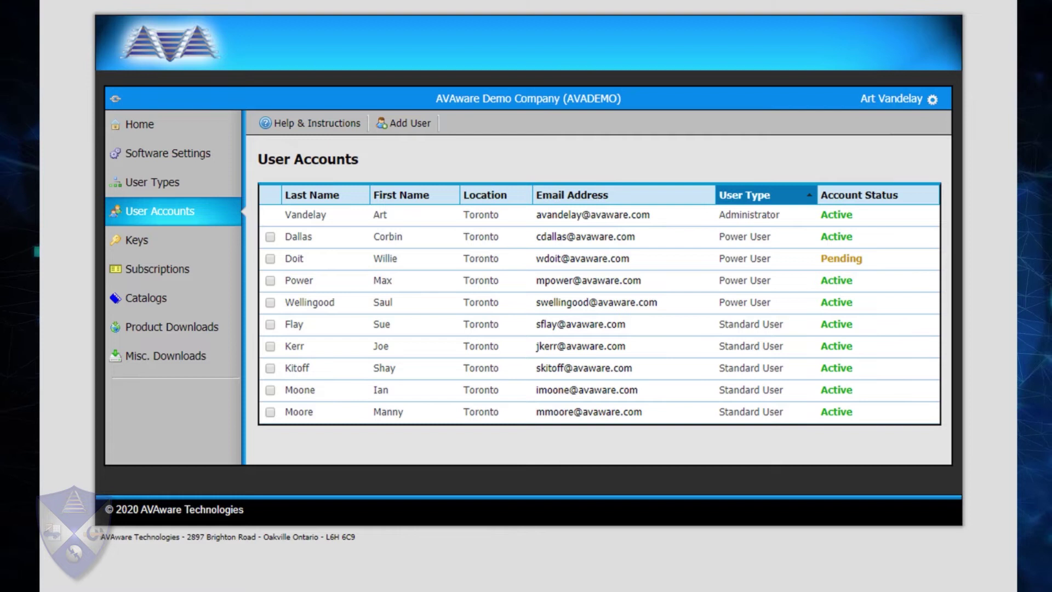
# Select the third user account, a Power User, in the User Accounts table.
pyautogui.click(270, 259)
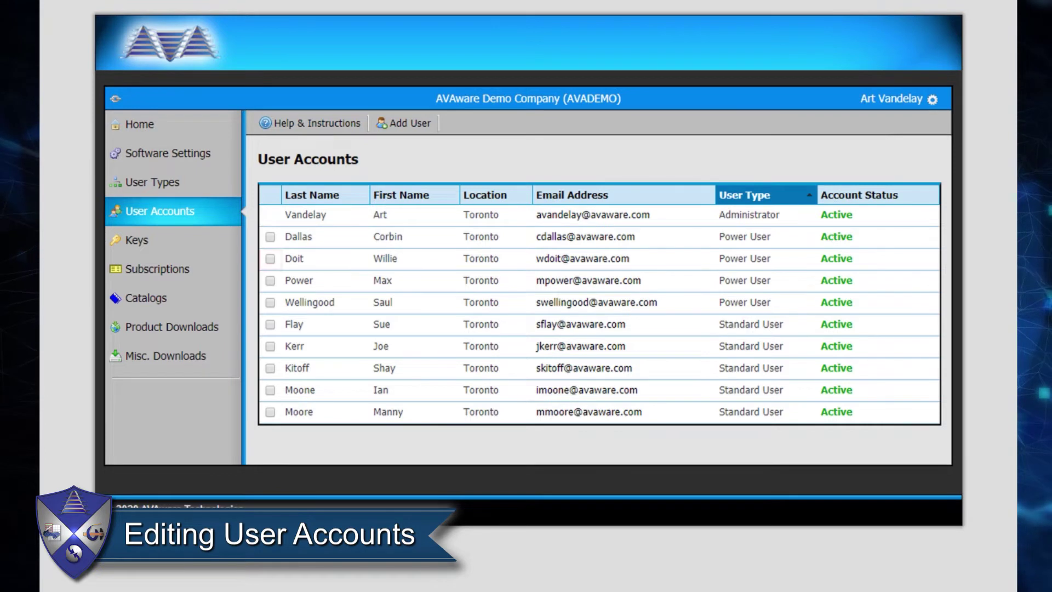
pyautogui.click(270, 258)
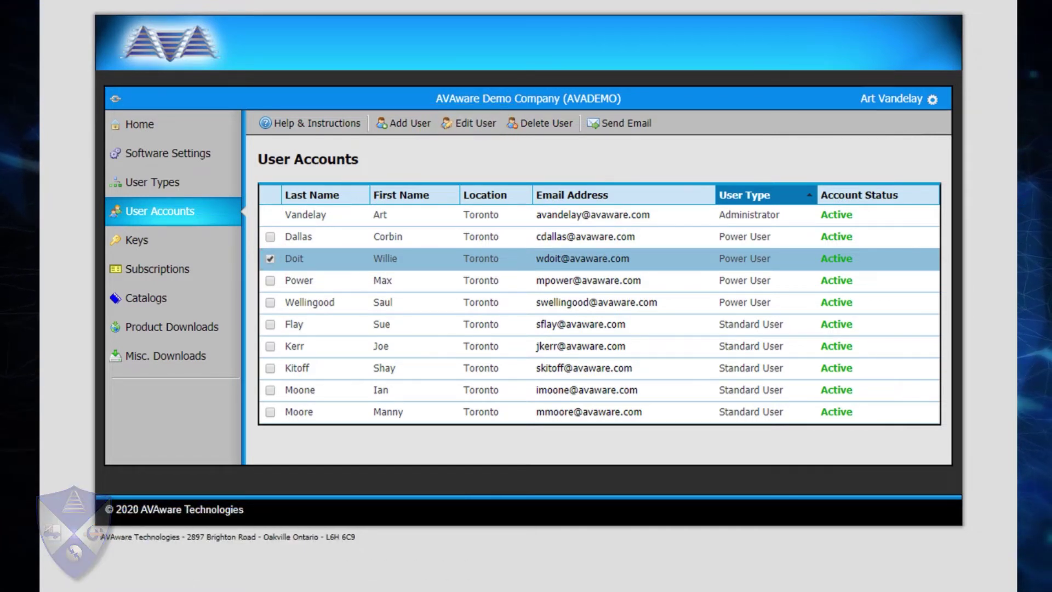
# Clear the row selection, sign in again with the password, and open the Administrator account for editing.
pyautogui.click(269, 258)
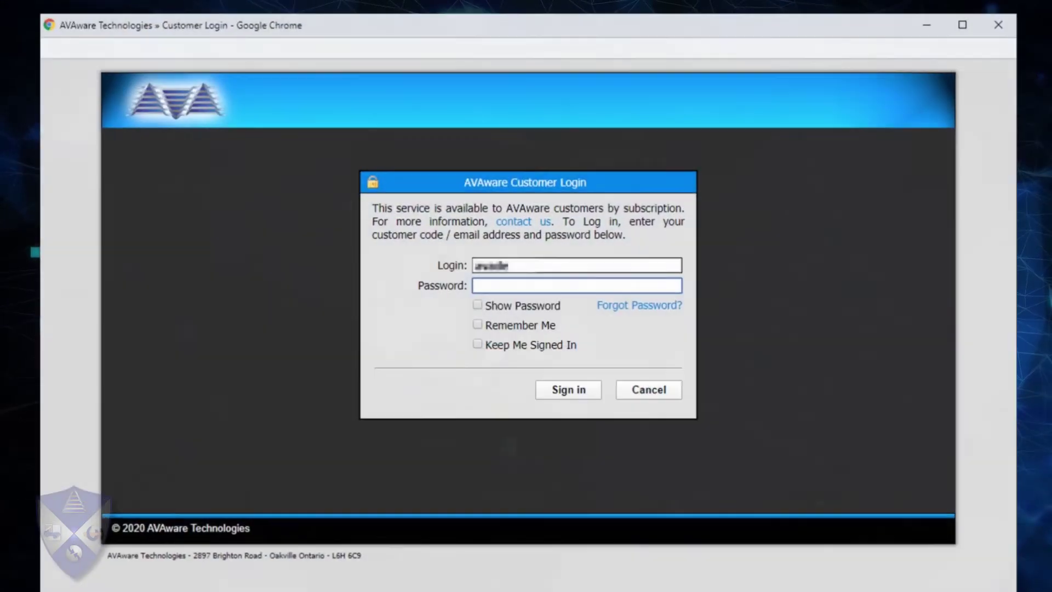
pyautogui.write('•••••••••••••••')
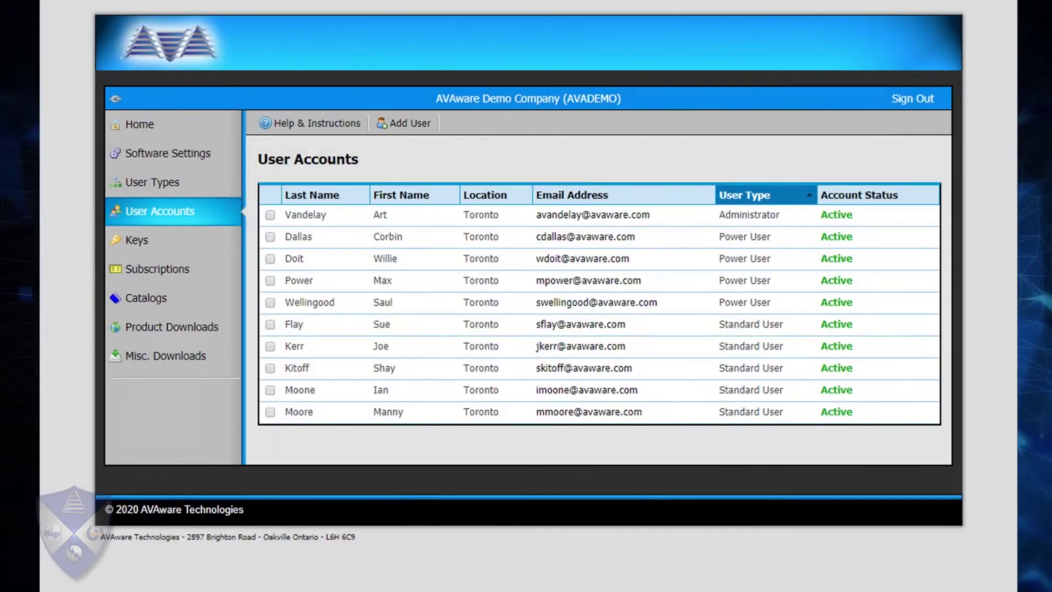
pyautogui.click(270, 215)
pyautogui.click(468, 122)
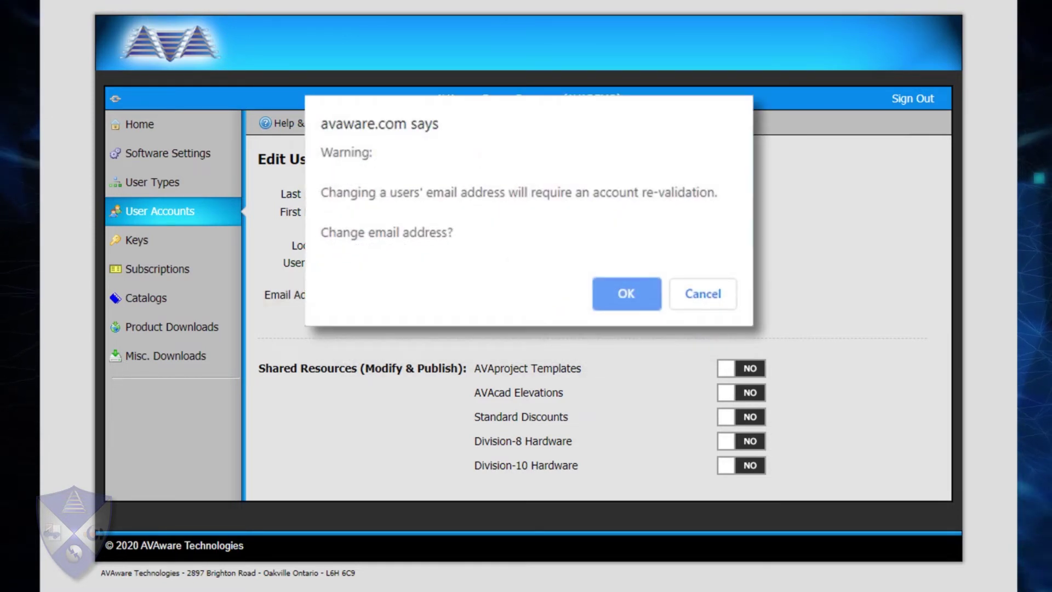
# Accept the re-validation warning, enter the Administrator's new e-mail address, and save.
pyautogui.press('Return')
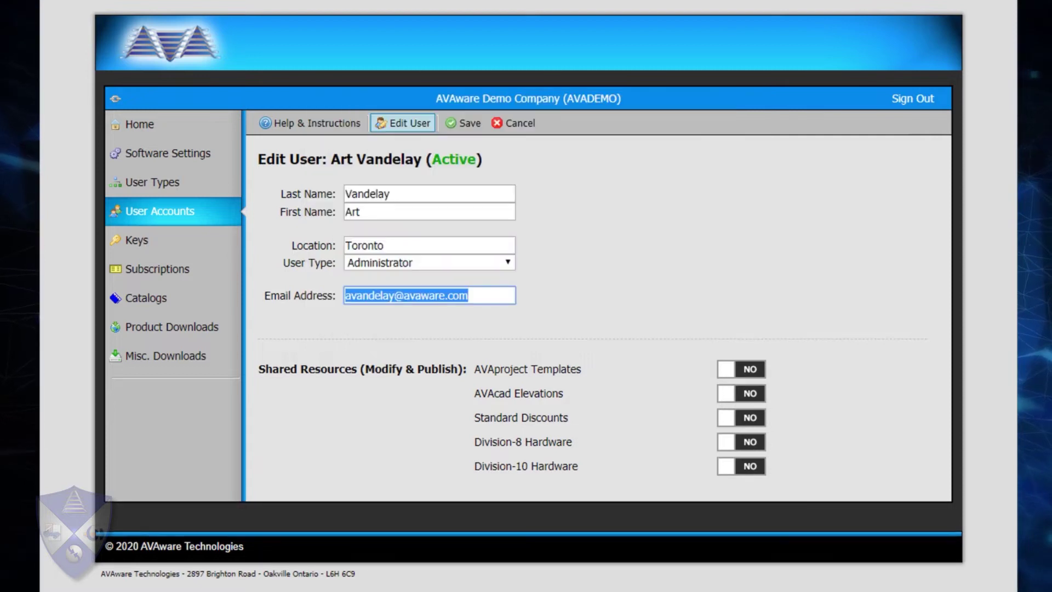
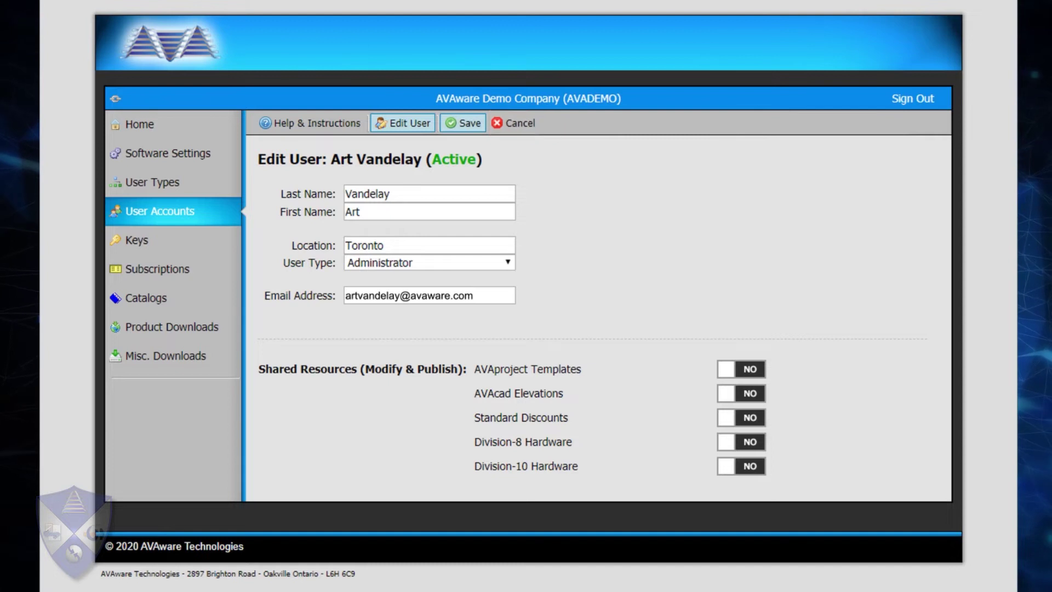
pyautogui.press('Return')
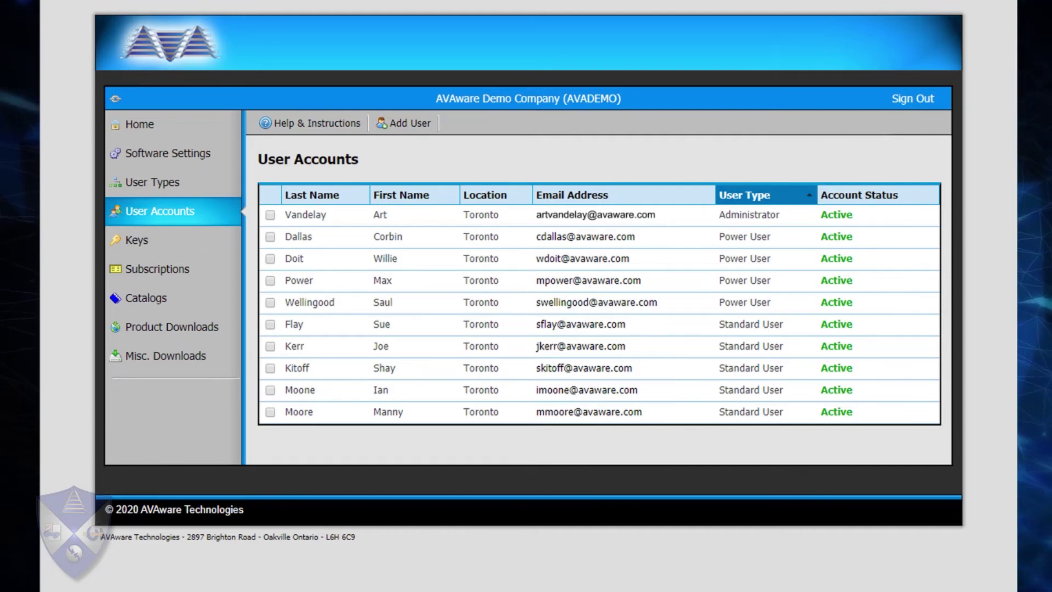
# Reset the fourth account's (Power User) password and re-validate it with a new password entered twice.
pyautogui.click(270, 280)
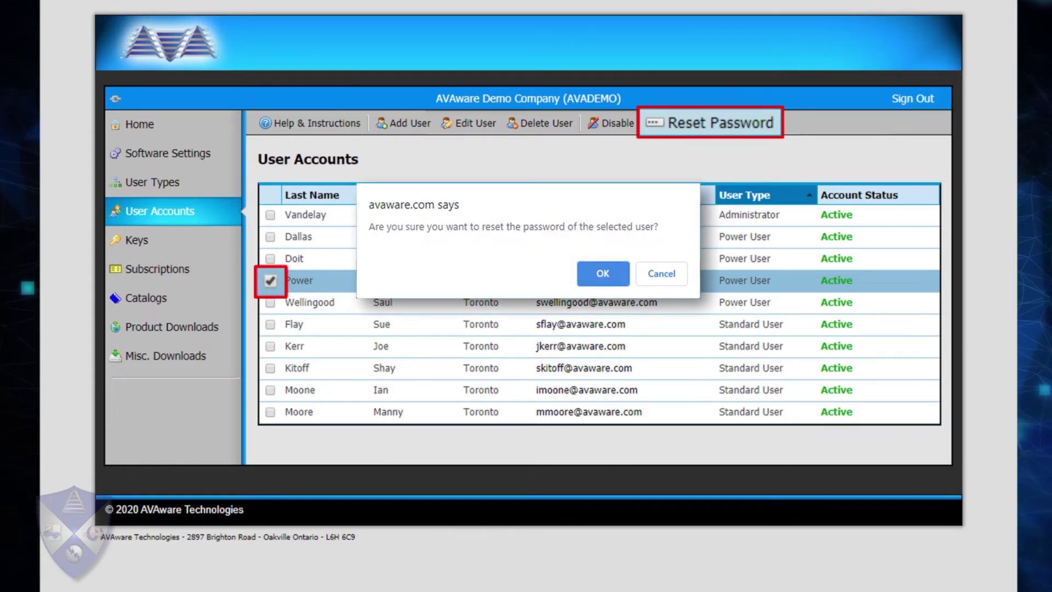
pyautogui.press('Return')
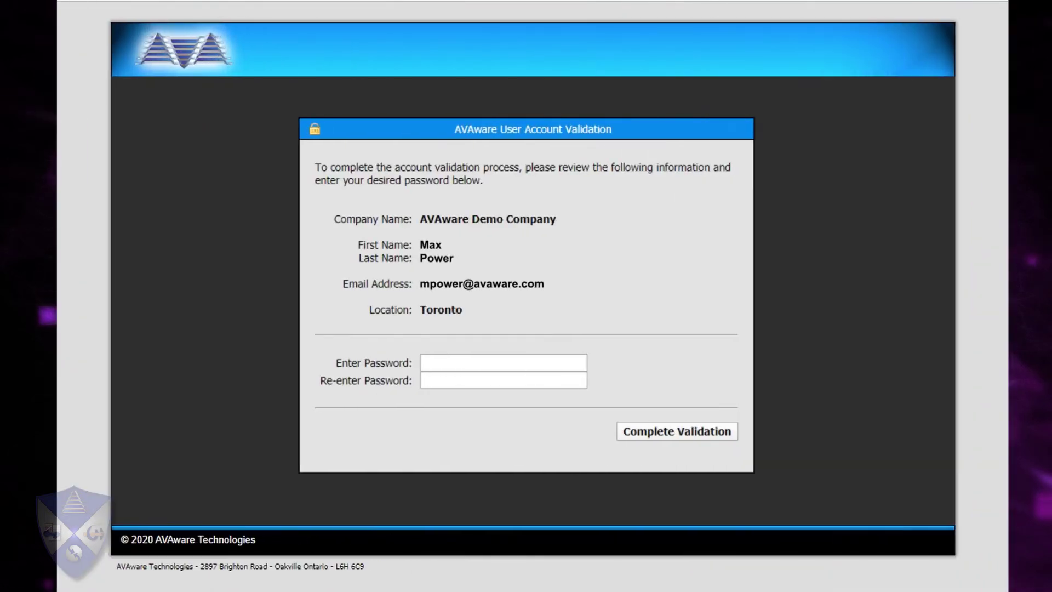
pyautogui.write('••••••••••••')
pyautogui.press('Tab')
pyautogui.write('•')
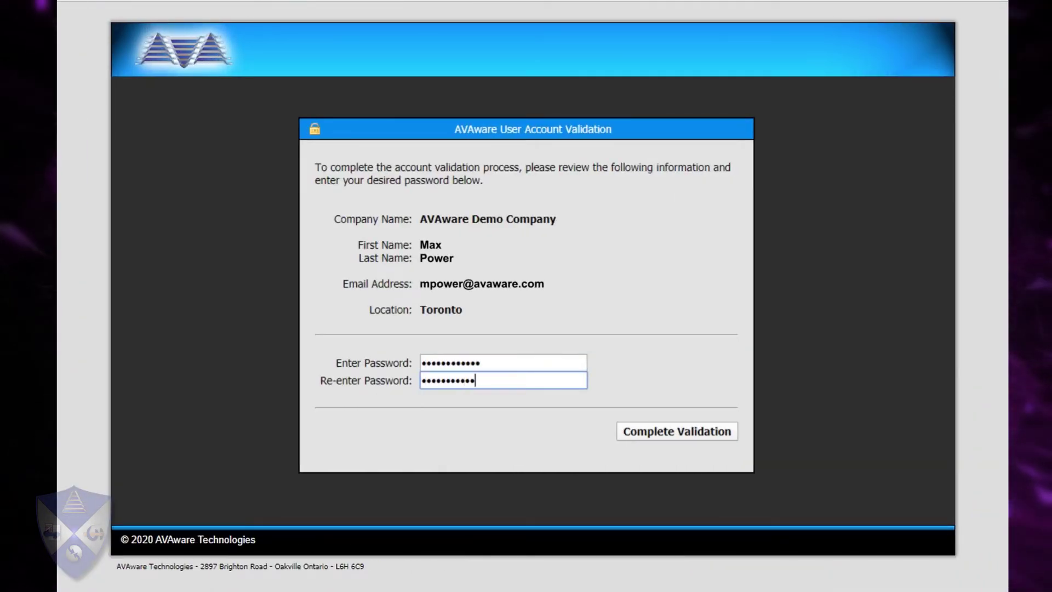
pyautogui.press('Return')
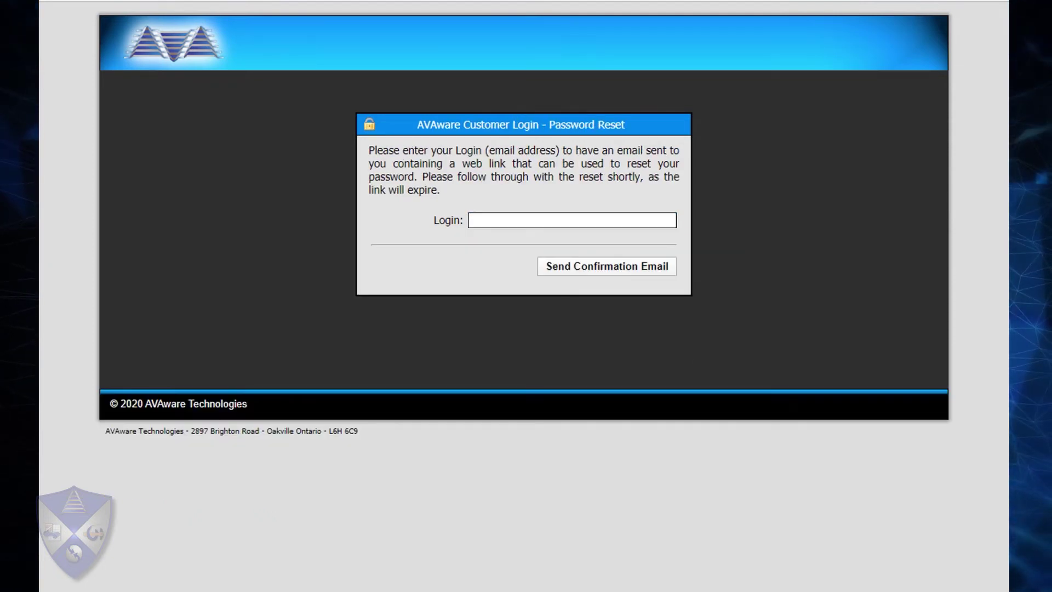
# Request a password-reset email by entering the Power User's login e-mail address.
pyautogui.click(572, 219)
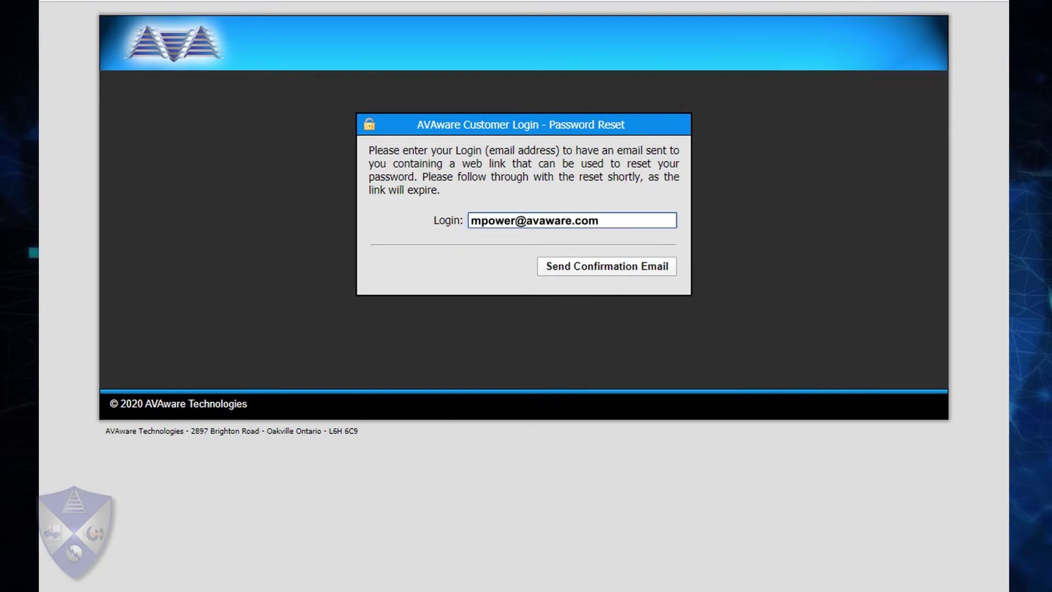
pyautogui.press('Return')
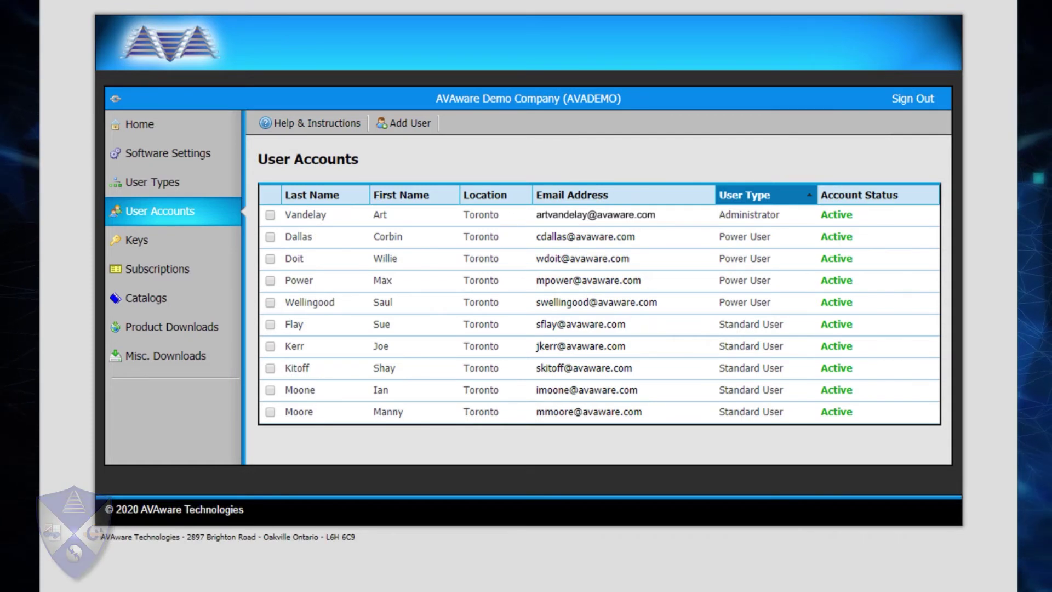
# Disable the seventh account (Kerr, Standard User), then enable it again.
pyautogui.click(270, 345)
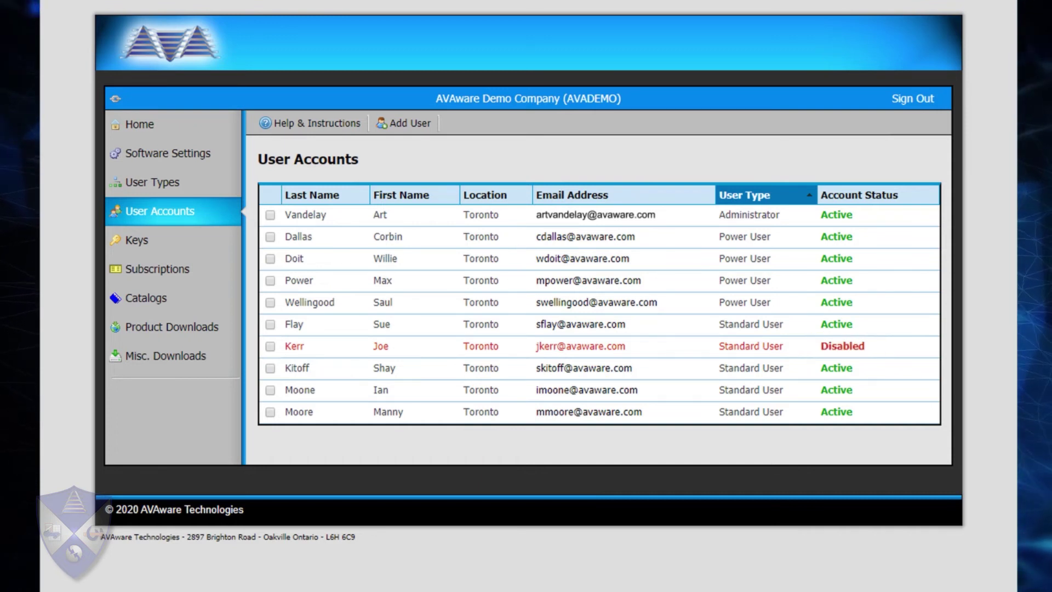
pyautogui.click(271, 346)
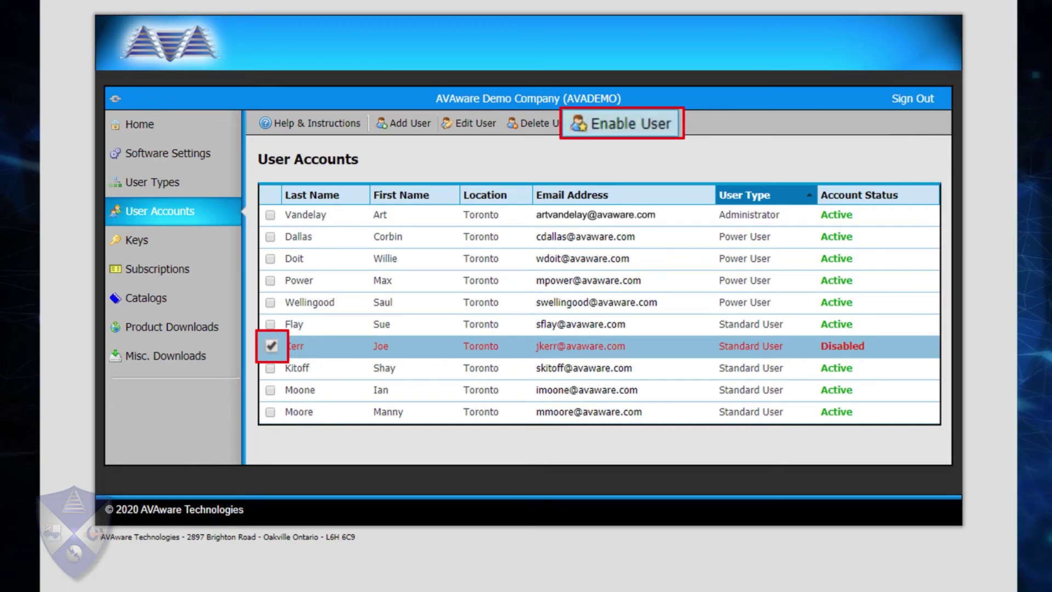
pyautogui.click(622, 123)
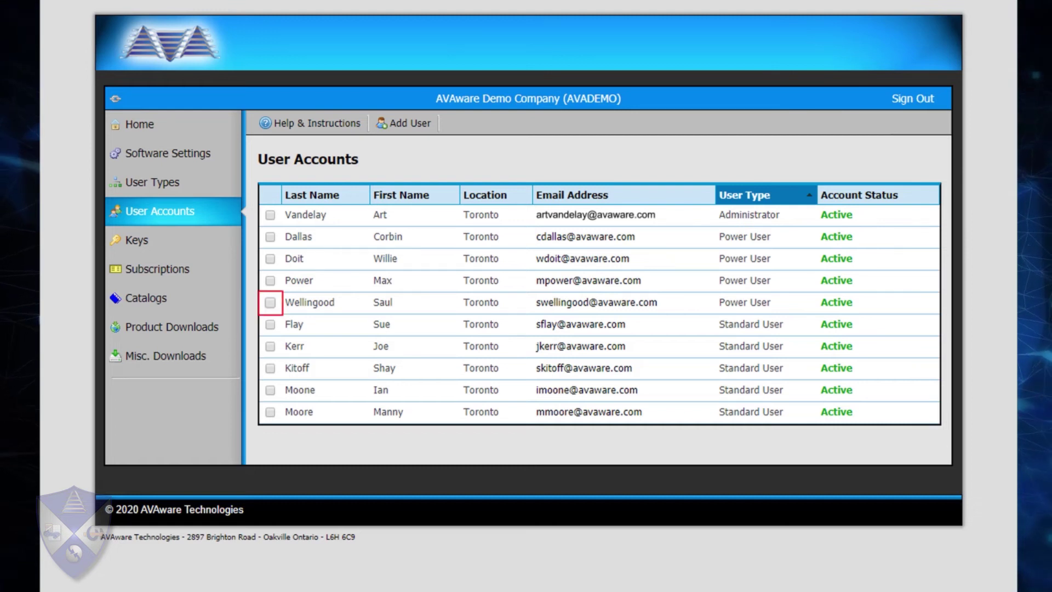
# Delete the fifth account (Wellingood, Power User) and confirm the deletion.
pyautogui.click(270, 302)
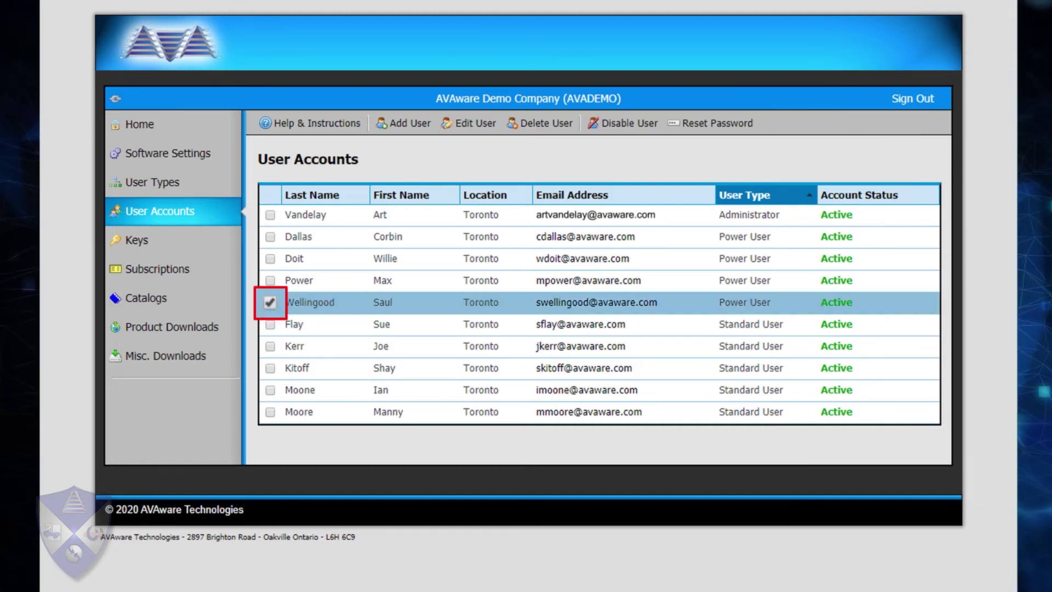
pyautogui.click(540, 123)
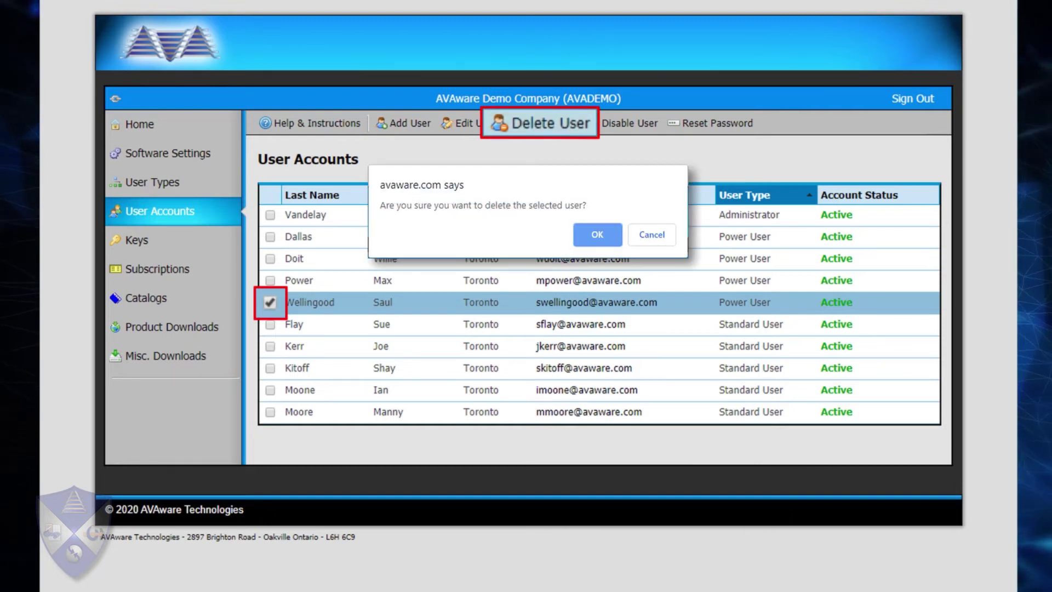
pyautogui.press('Return')
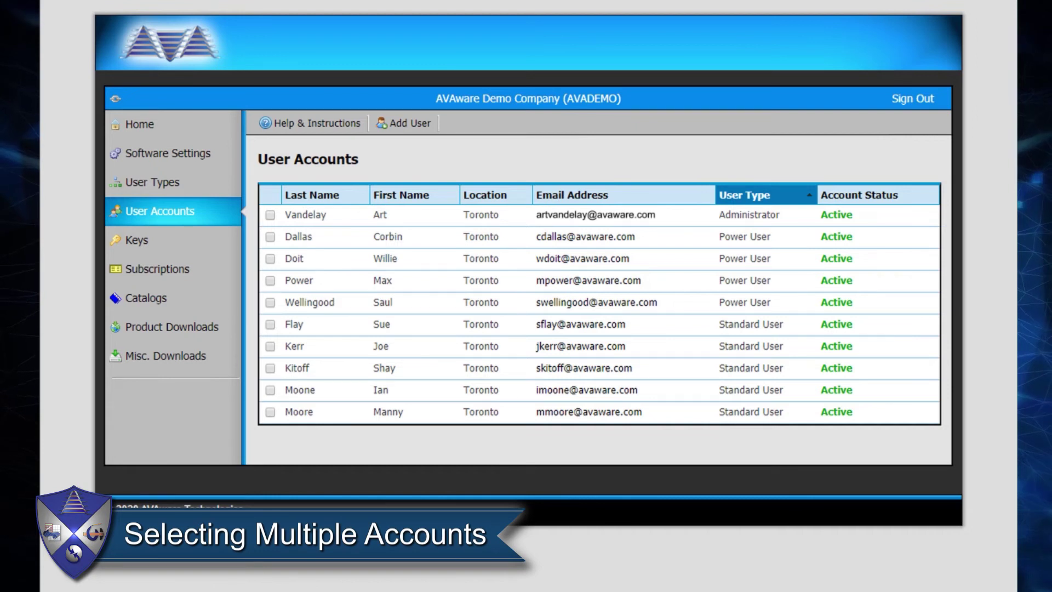
# Select the ninth, fifth and seventh accounts, then deselect the seventh and ninth.
pyautogui.click(270, 390)
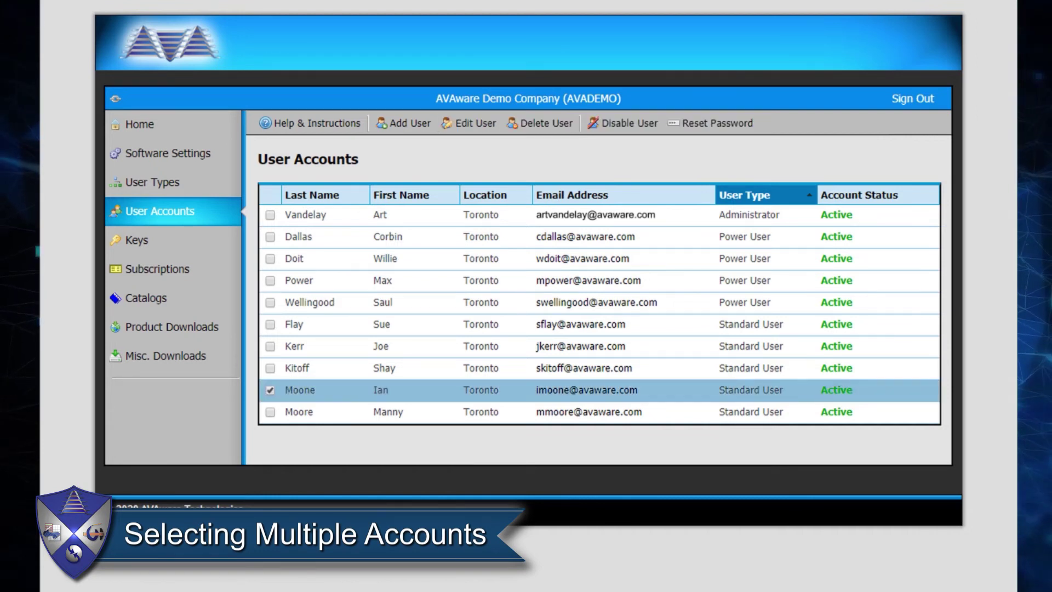
pyautogui.click(270, 302)
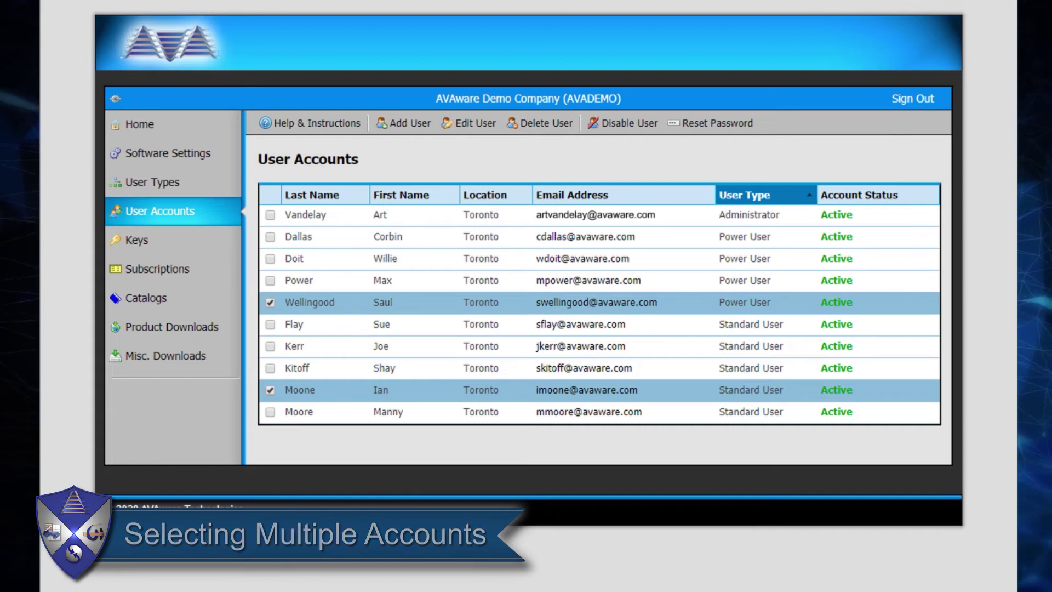
pyautogui.click(270, 346)
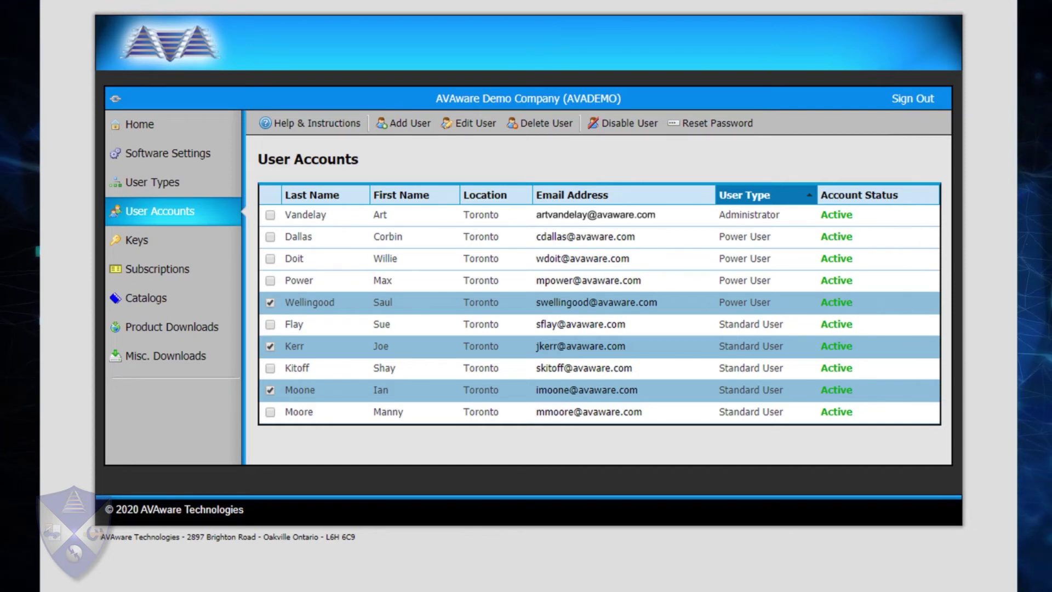
pyautogui.click(270, 346)
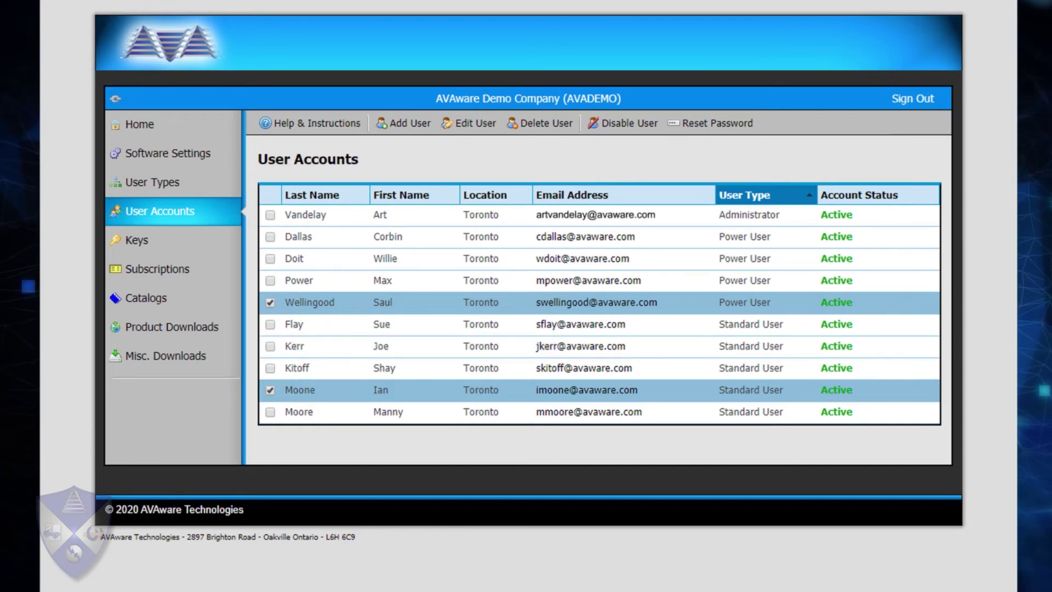
pyautogui.click(271, 389)
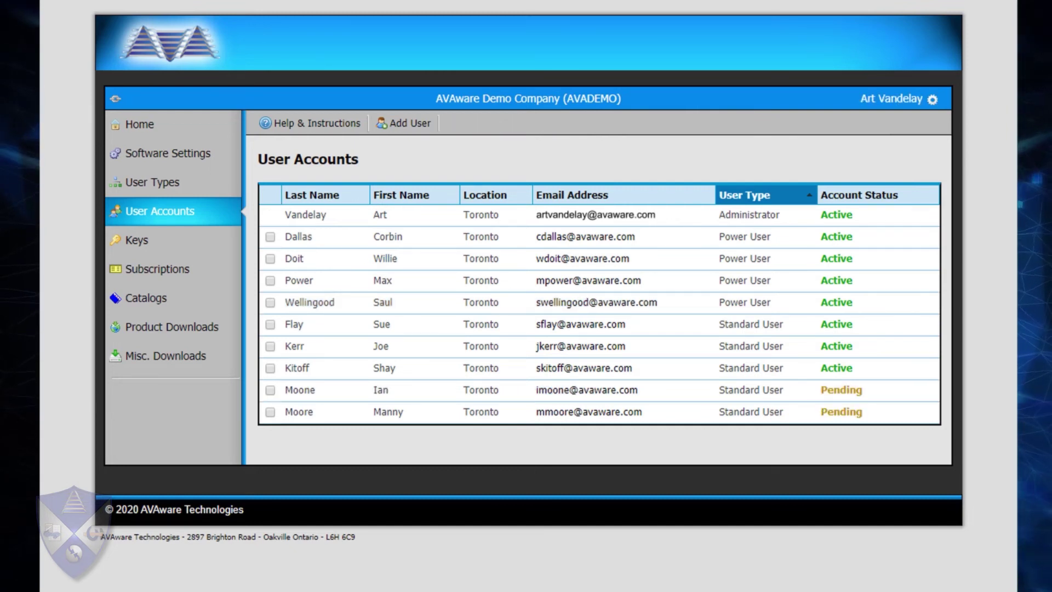
# Select the two pending accounts, then the three active Standard User accounts for disabling.
pyautogui.click(270, 390)
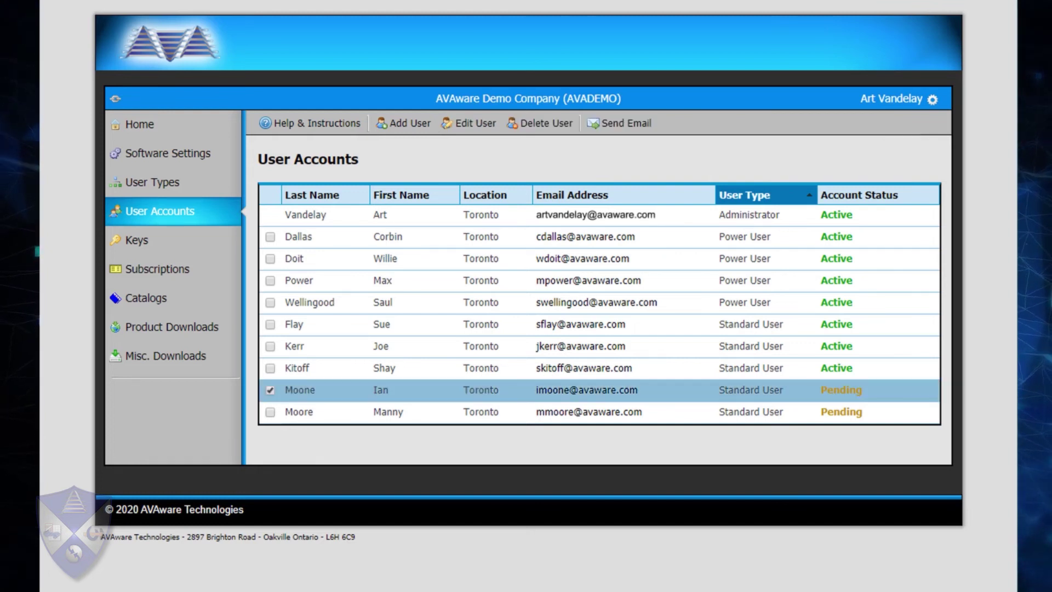
pyautogui.click(270, 411)
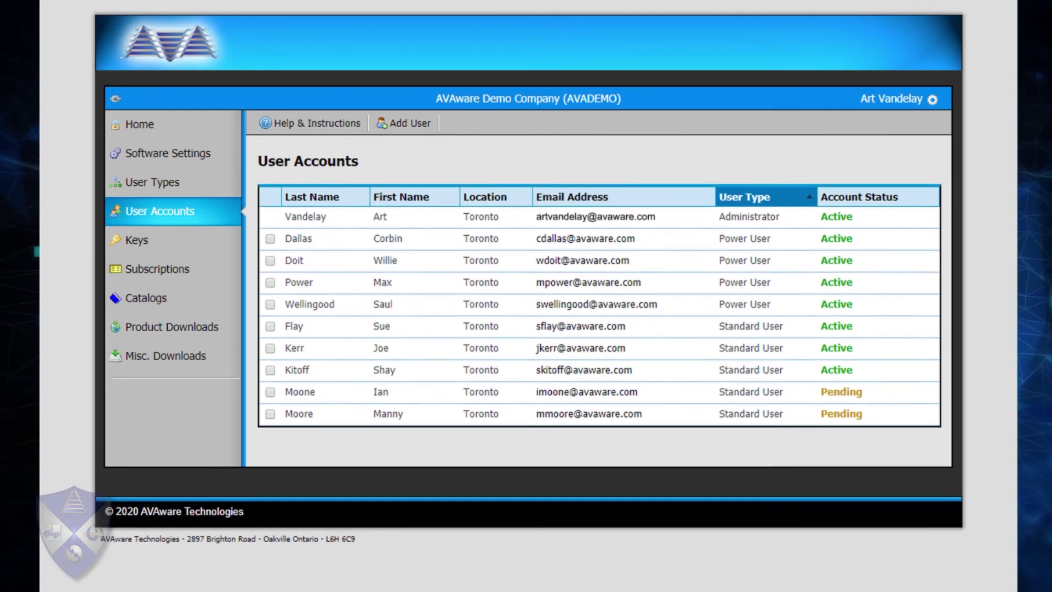
pyautogui.click(270, 369)
pyautogui.click(270, 346)
pyautogui.click(270, 324)
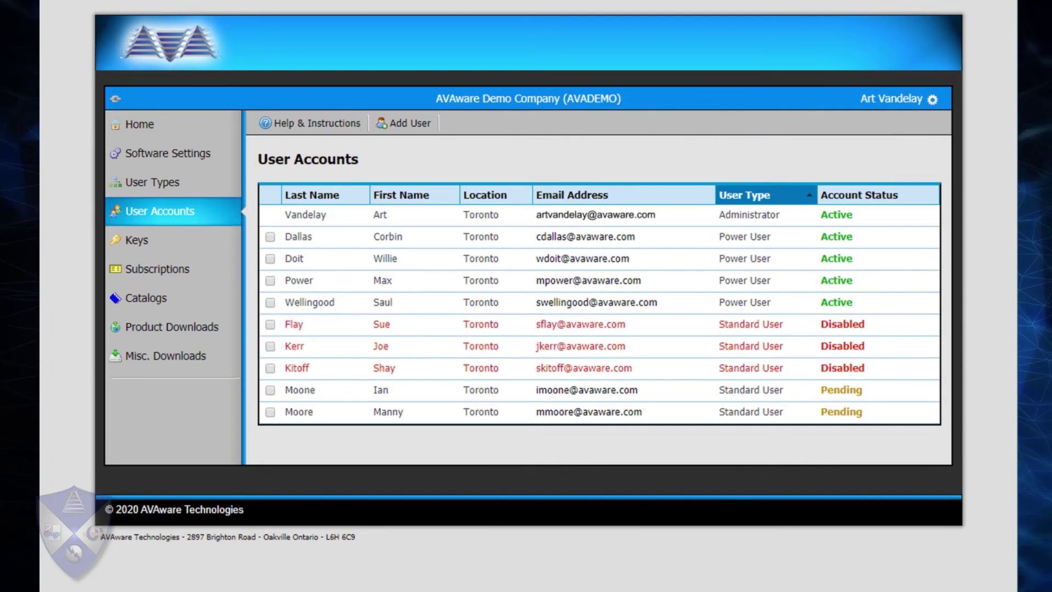
# Select the three disabled Standard User accounts to bring up Enable Users.
pyautogui.click(270, 324)
pyautogui.click(270, 346)
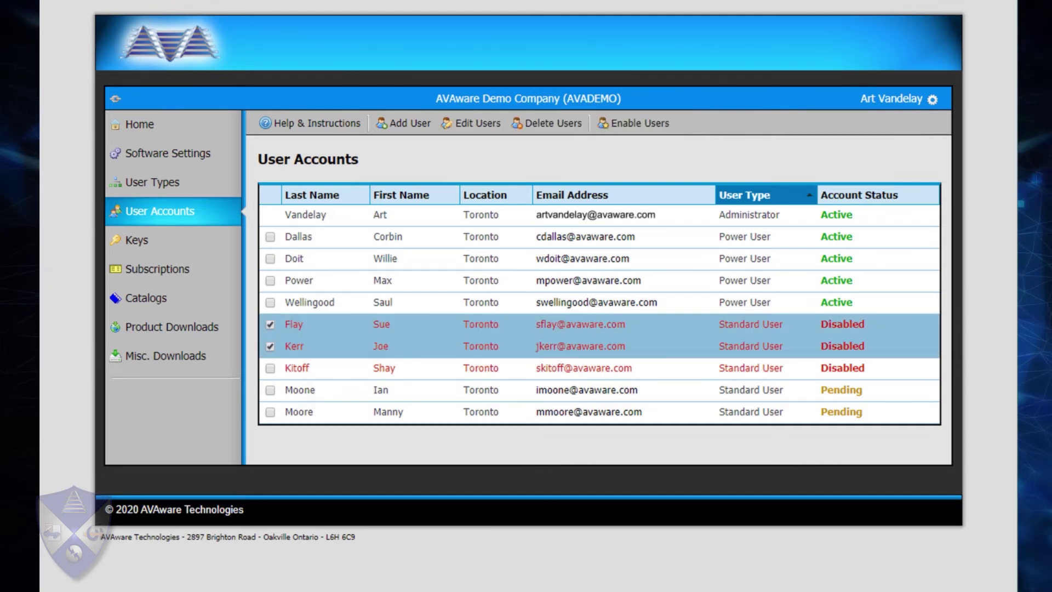
pyautogui.click(270, 368)
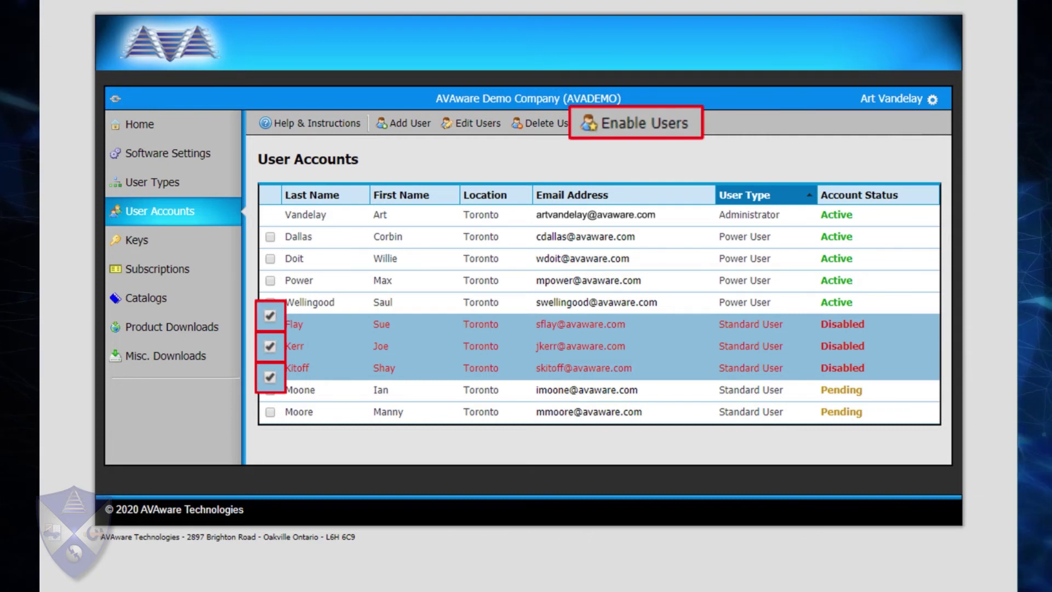
# Select three Power User accounts so Reset Passwords becomes available.
pyautogui.click(270, 302)
pyautogui.click(270, 280)
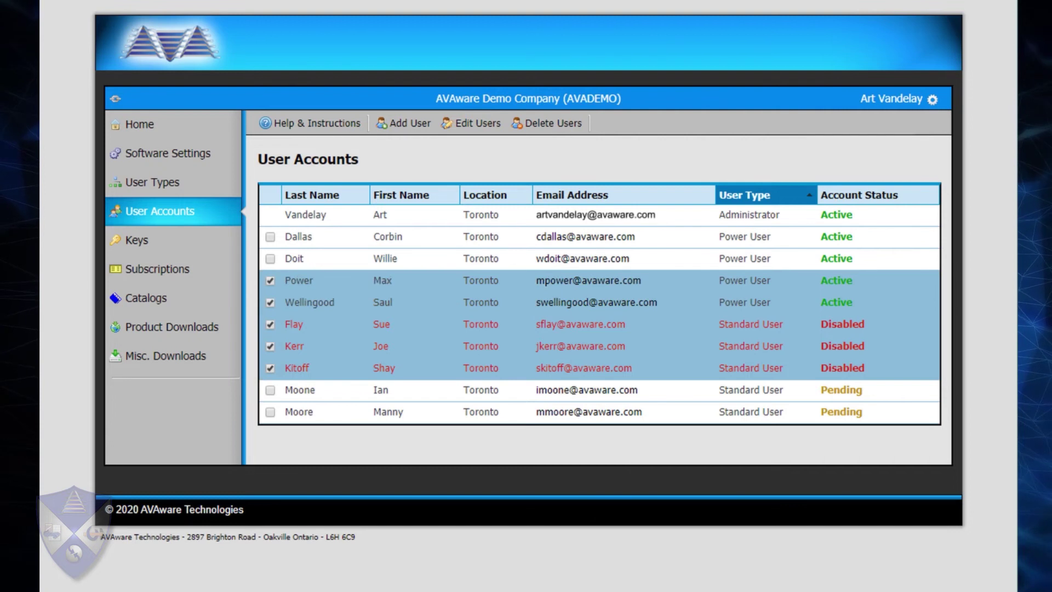
pyautogui.click(270, 258)
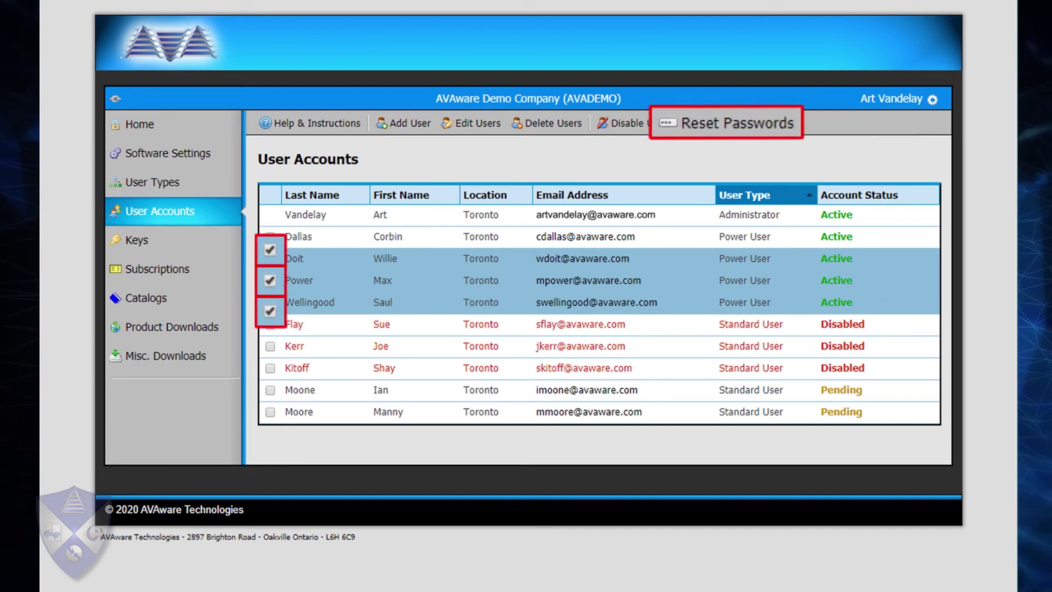
# Select the first disabled account in the User Accounts list.
pyautogui.click(270, 324)
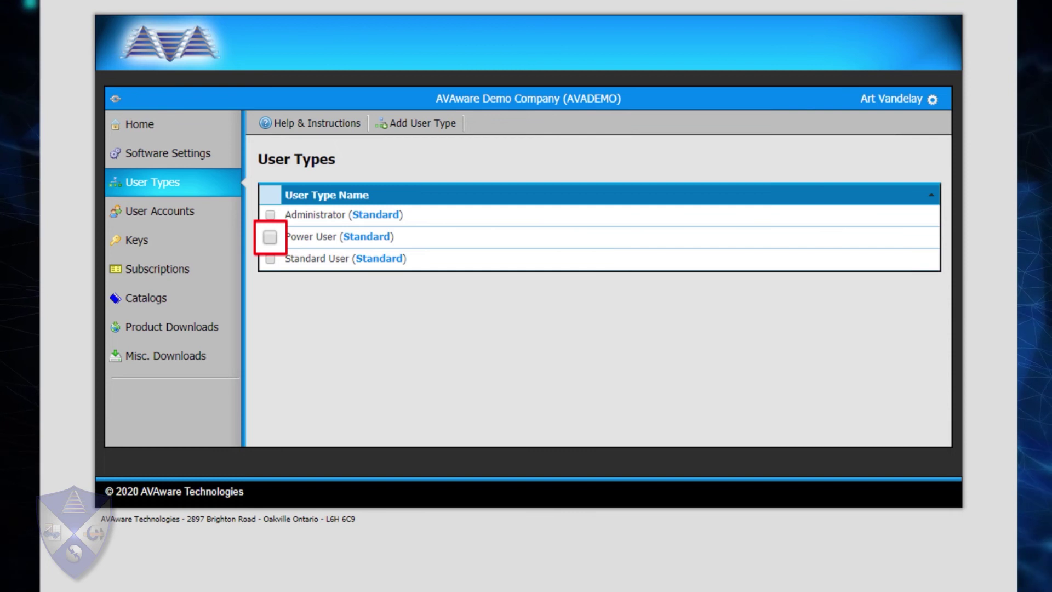
# Select the Power User type and view its permissions.
pyautogui.click(270, 236)
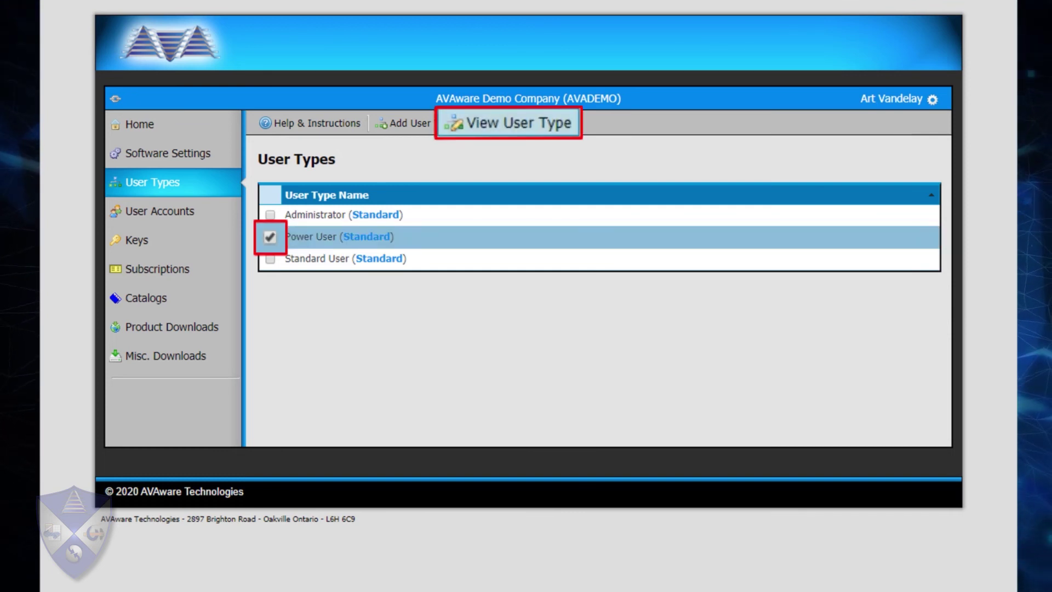
pyautogui.click(508, 122)
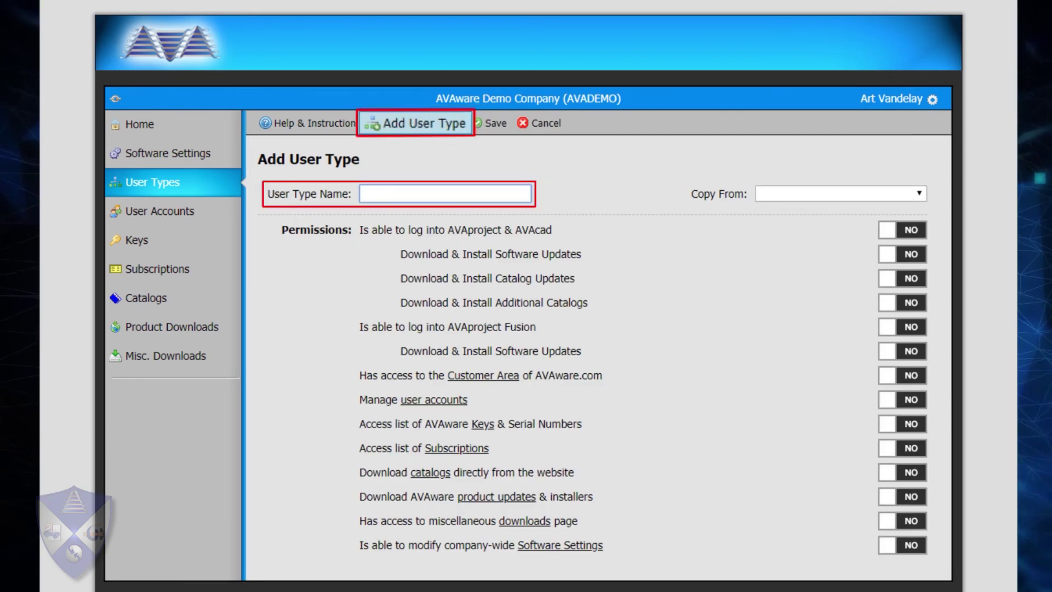
# Name the type Estimator and set Fusion login, catalog updates, user accounts, subscriptions, catalog and miscellaneous downloads to YES.
pyautogui.write('Esti')
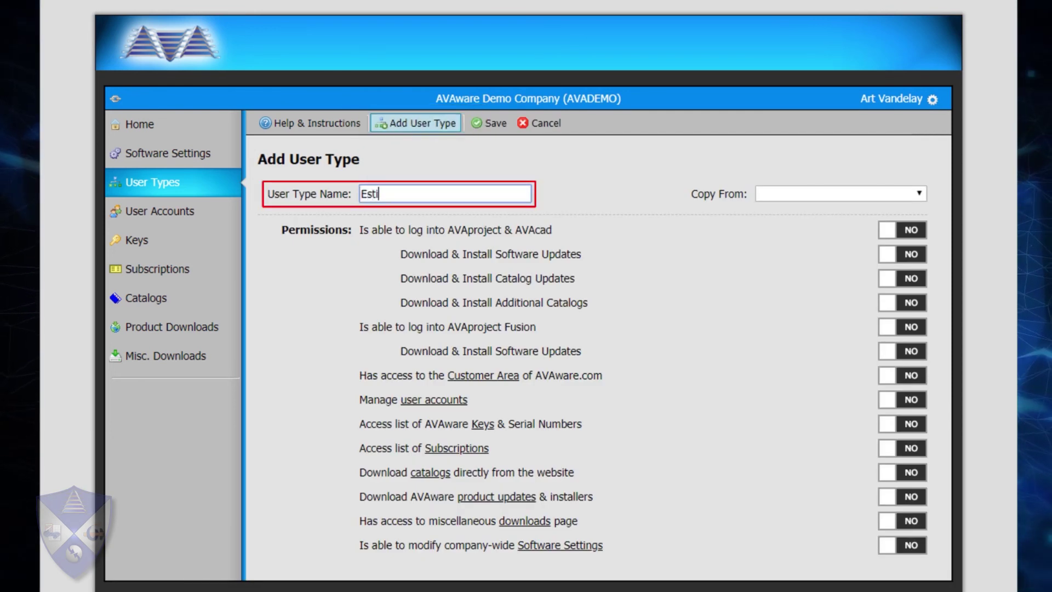
pyautogui.write('mator')
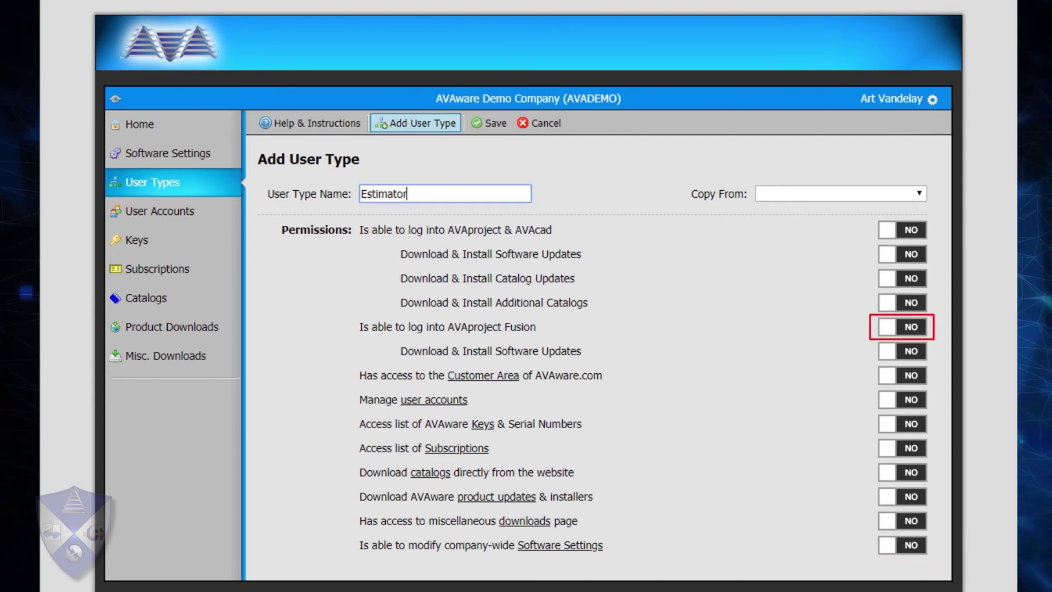
pyautogui.click(902, 327)
pyautogui.click(902, 279)
pyautogui.click(902, 399)
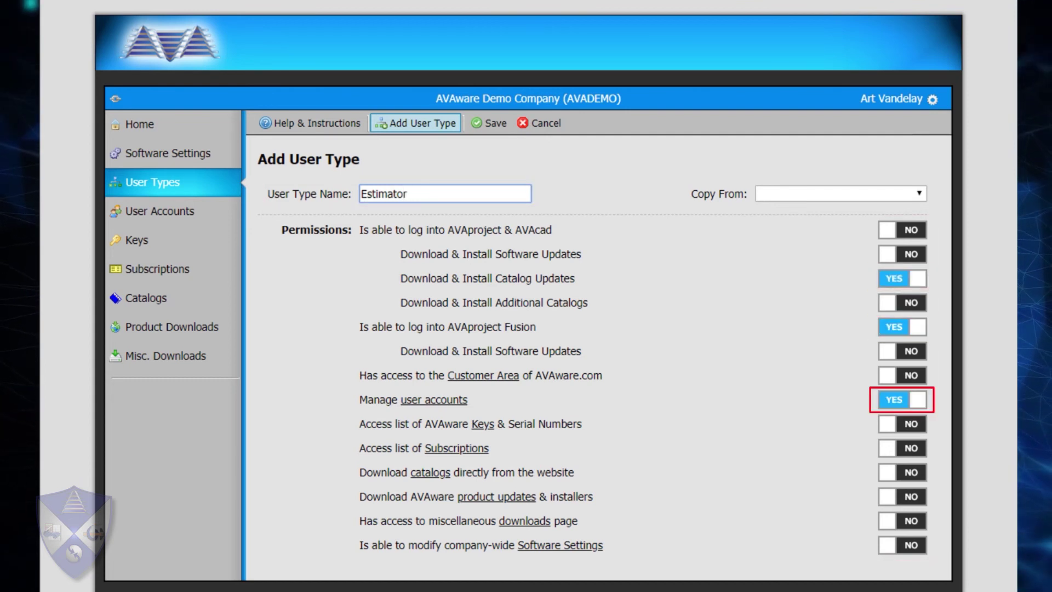
pyautogui.click(902, 521)
pyautogui.click(902, 448)
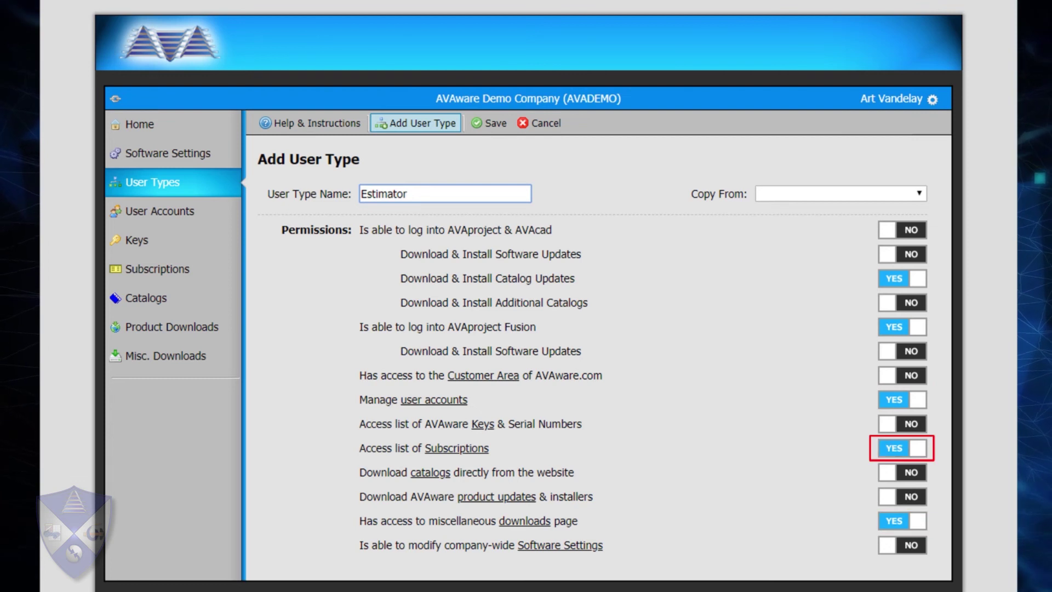
pyautogui.click(902, 472)
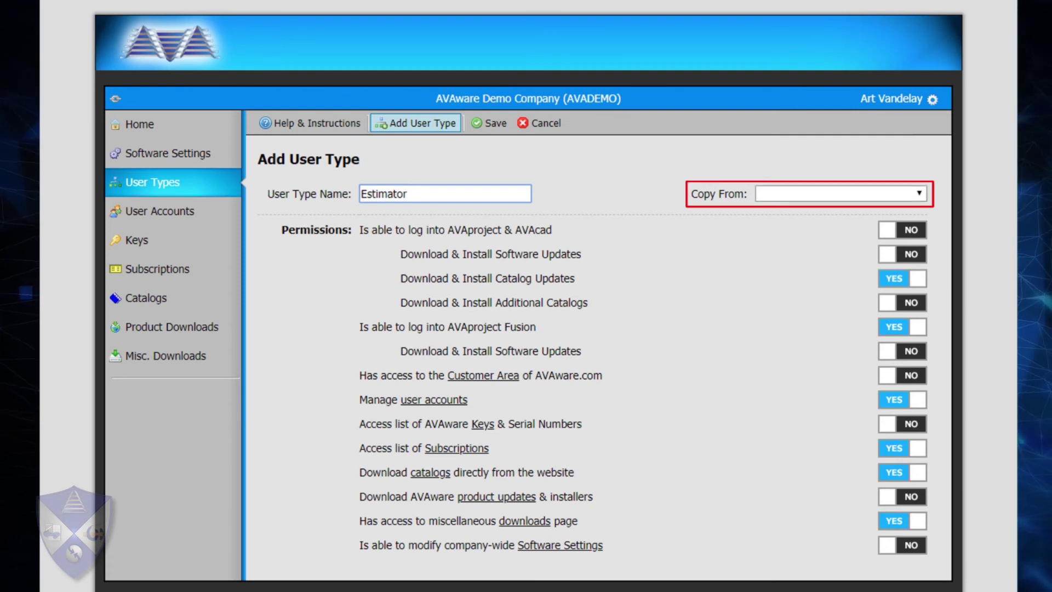
pyautogui.click(840, 194)
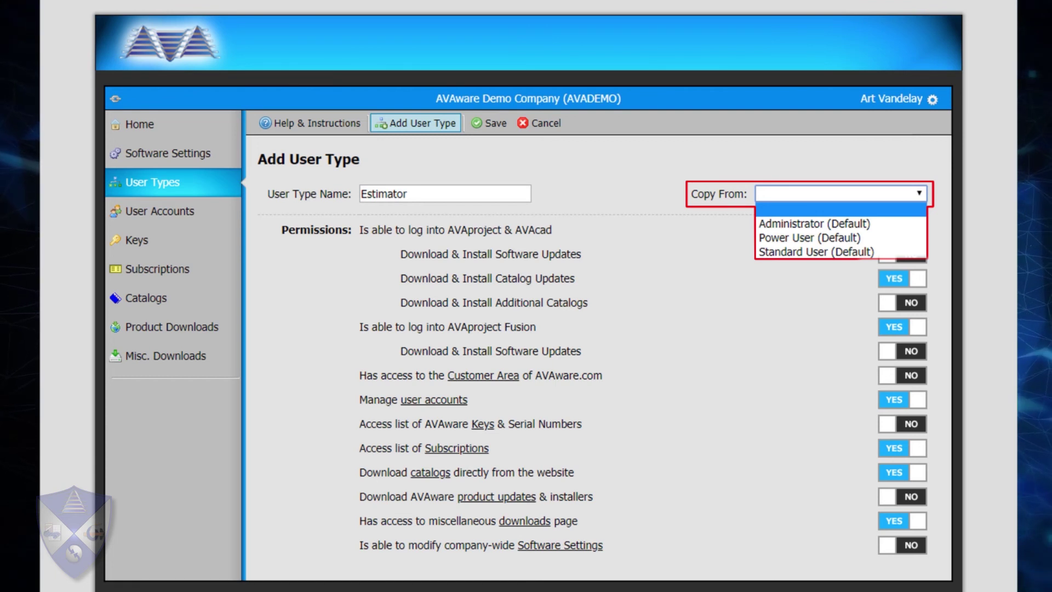
# Copy permissions from Power User, then set AVAproject updates, Fusion updates and Keys access to NO.
pyautogui.press('Down')
pyautogui.press('Down')
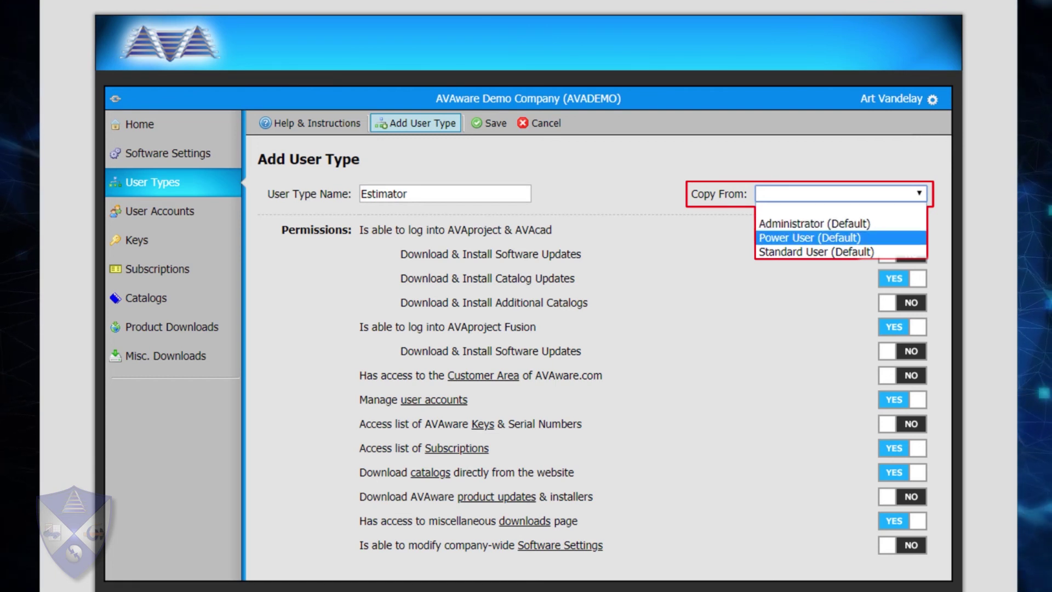
pyautogui.press('Return')
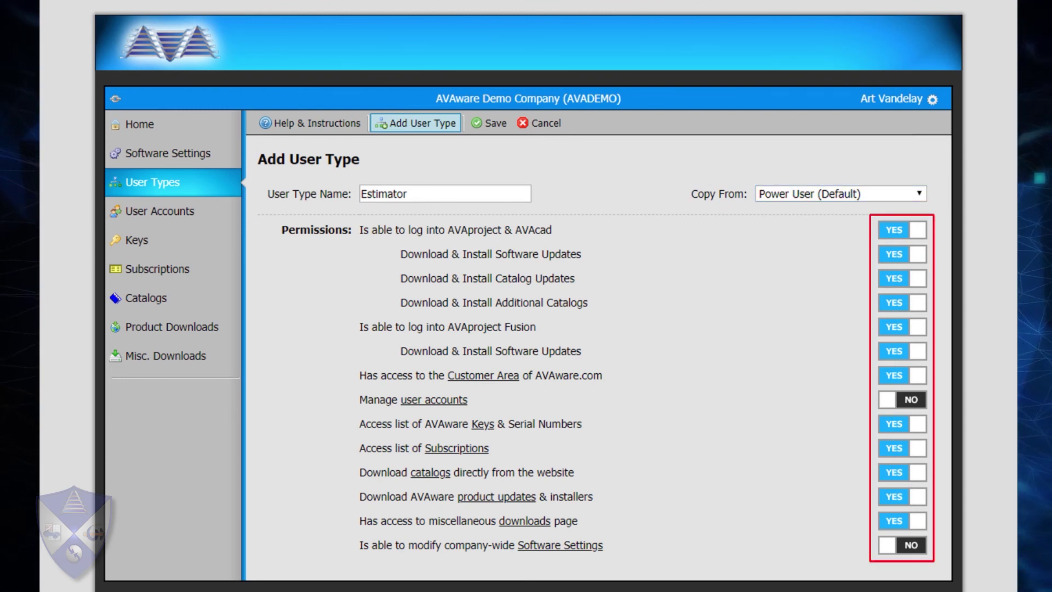
pyautogui.click(902, 253)
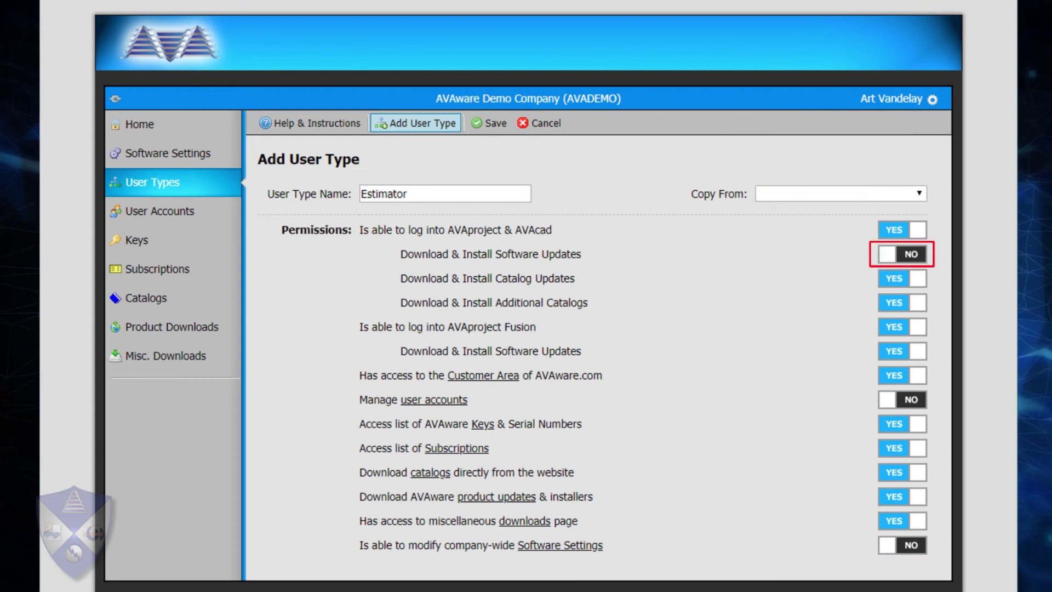
pyautogui.click(902, 424)
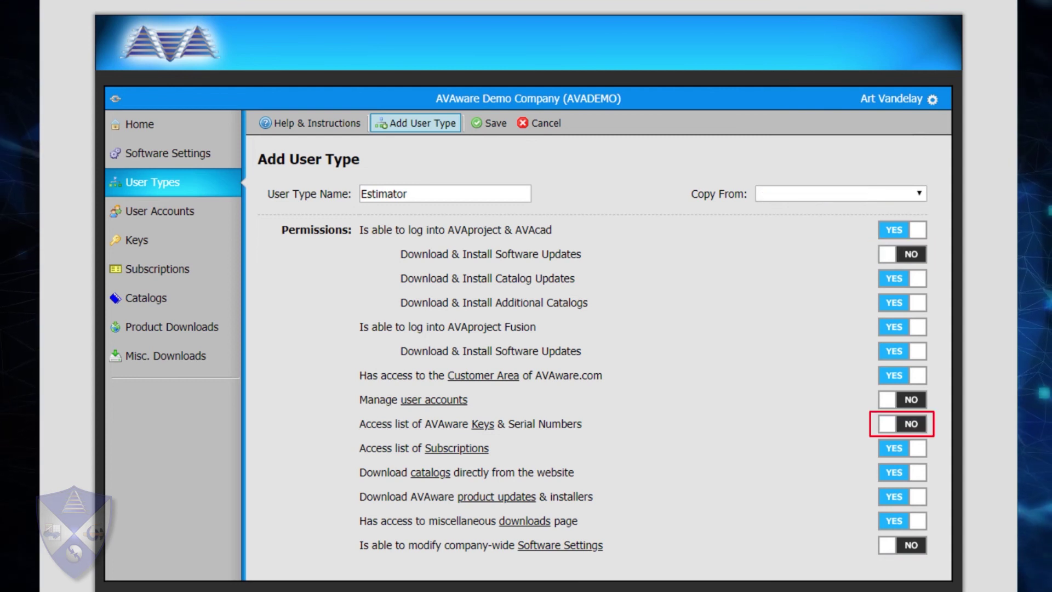
pyautogui.click(902, 351)
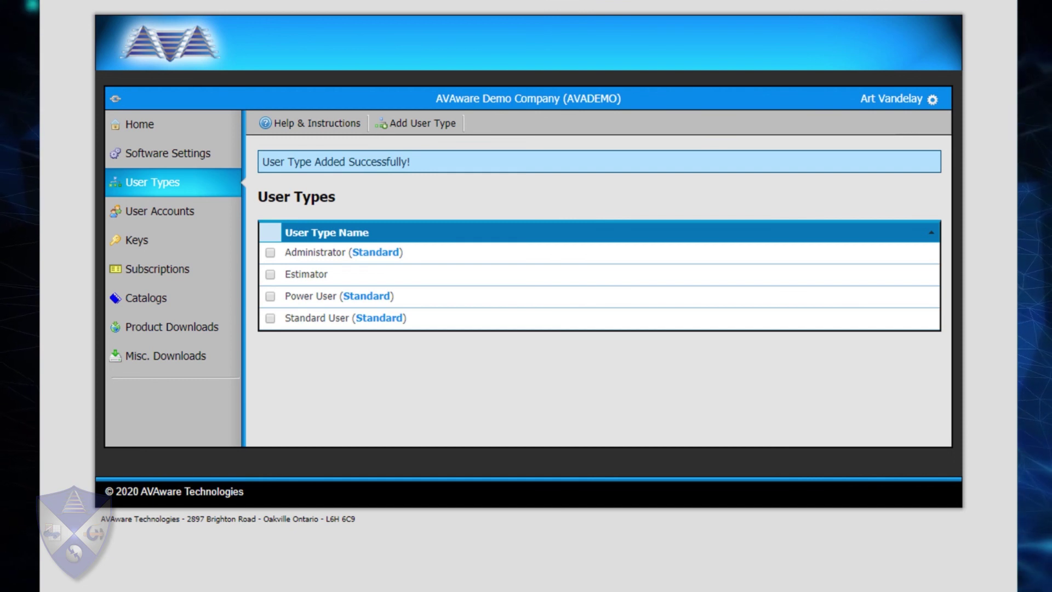
# Select the Estimator user type and switch Subscriptions list and miscellaneous downloads access to NO.
pyautogui.click(270, 274)
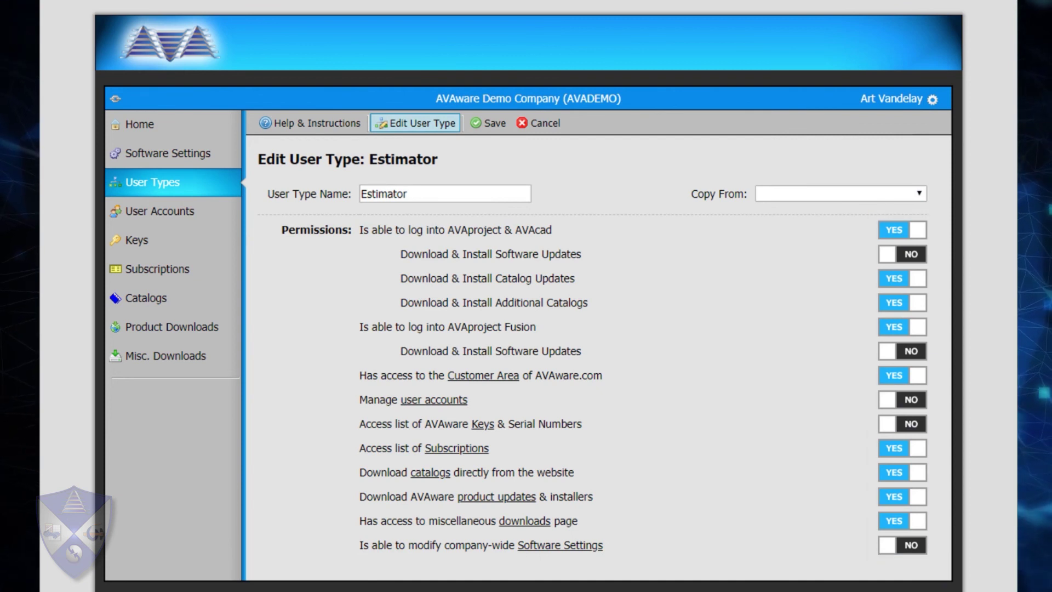
pyautogui.click(902, 448)
pyautogui.click(903, 521)
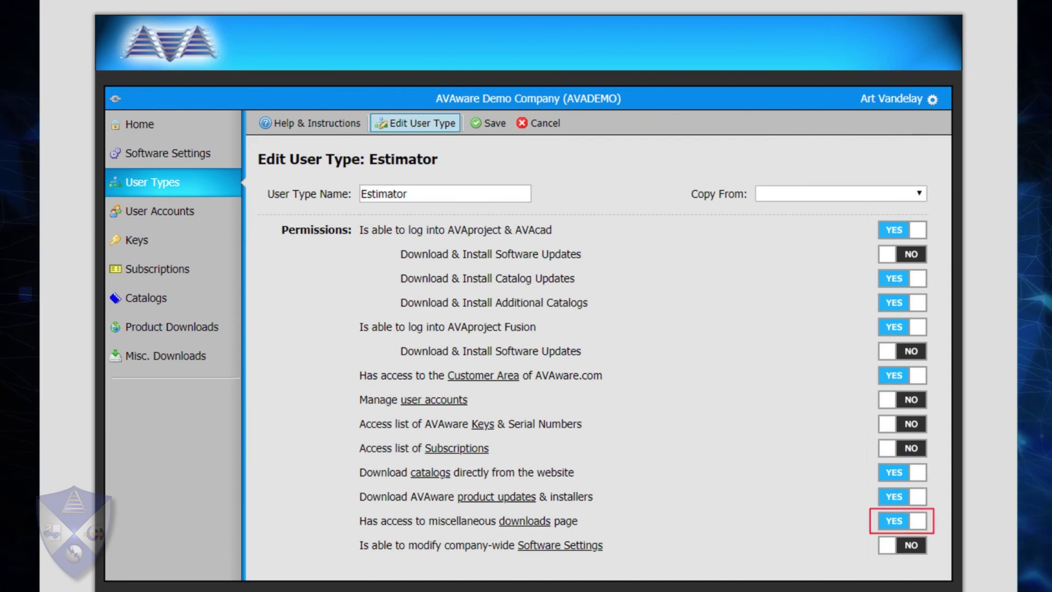